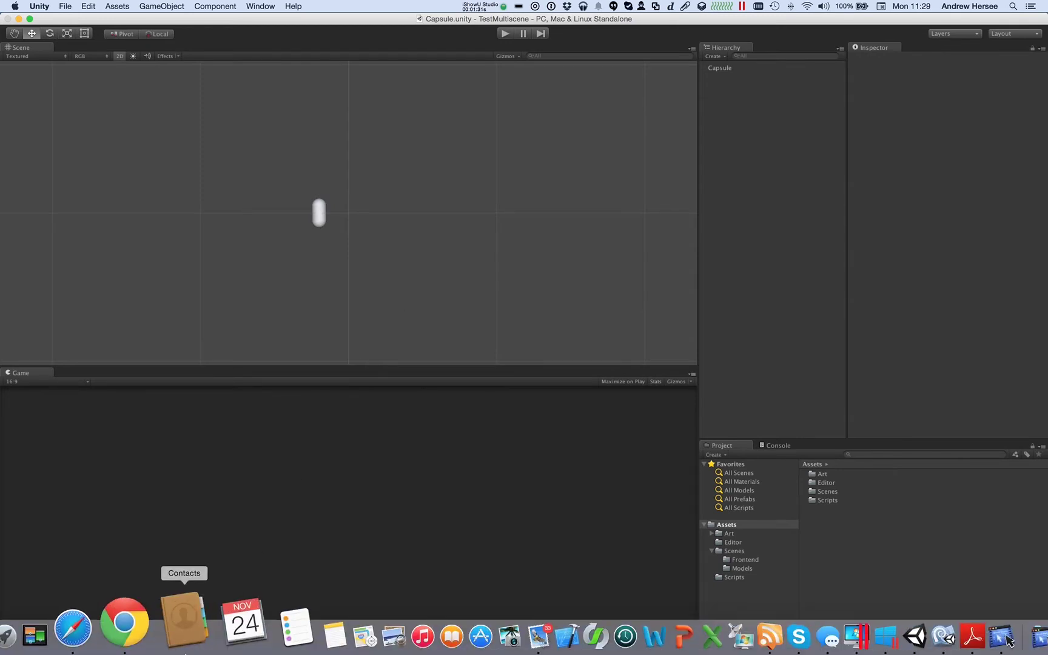
Open Multiscene.unitypackage from the Downloads folder to bring up Unity's Importing package dialog.
click(33, 621)
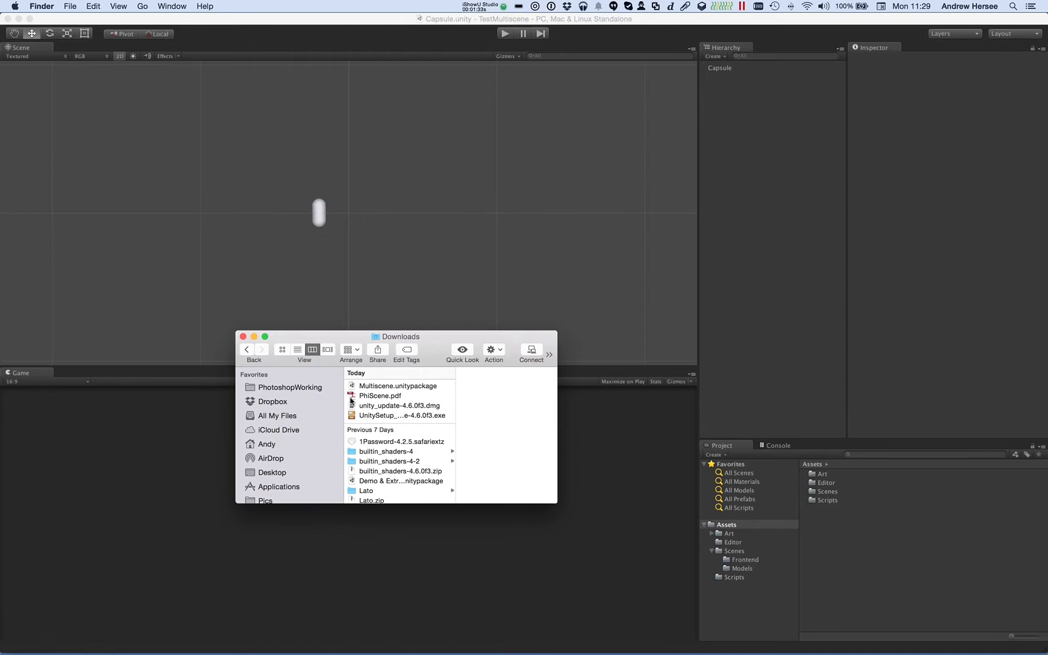
click(376, 388)
double_click(375, 388)
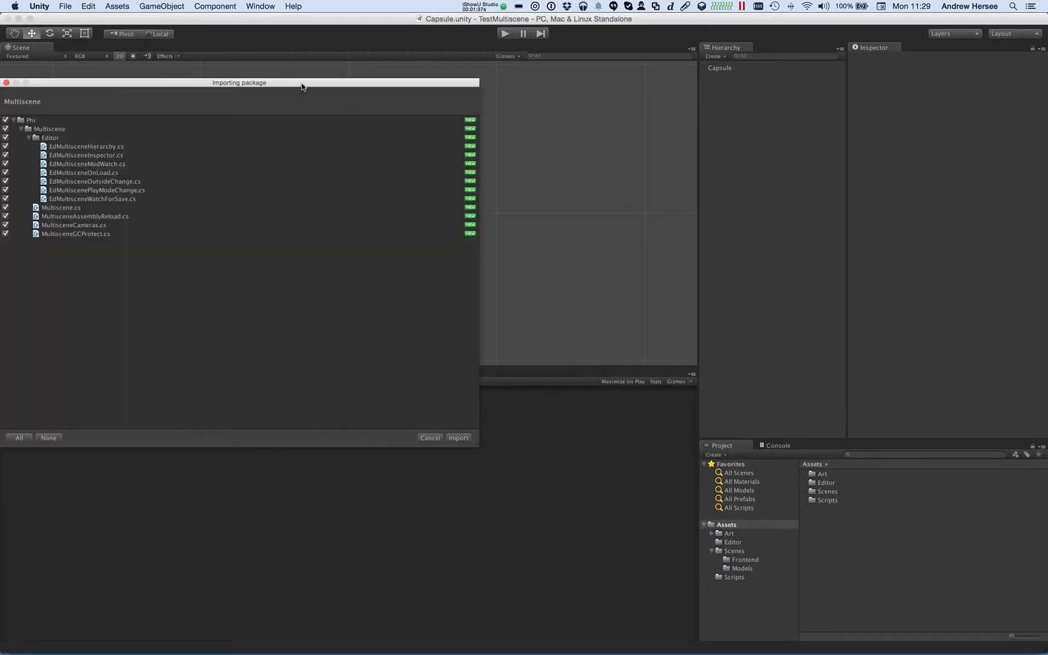
Import all Multiscene package files, adding the Phi/Multiscene folder with its Editor folder and scripts.
drag(302, 86, 527, 152)
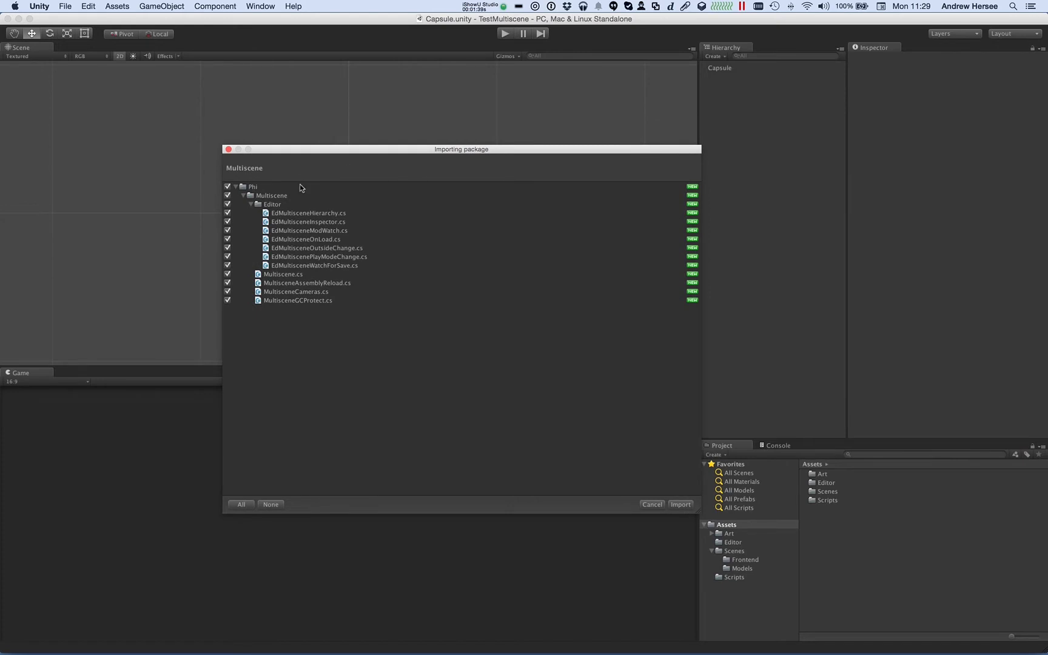
click(681, 505)
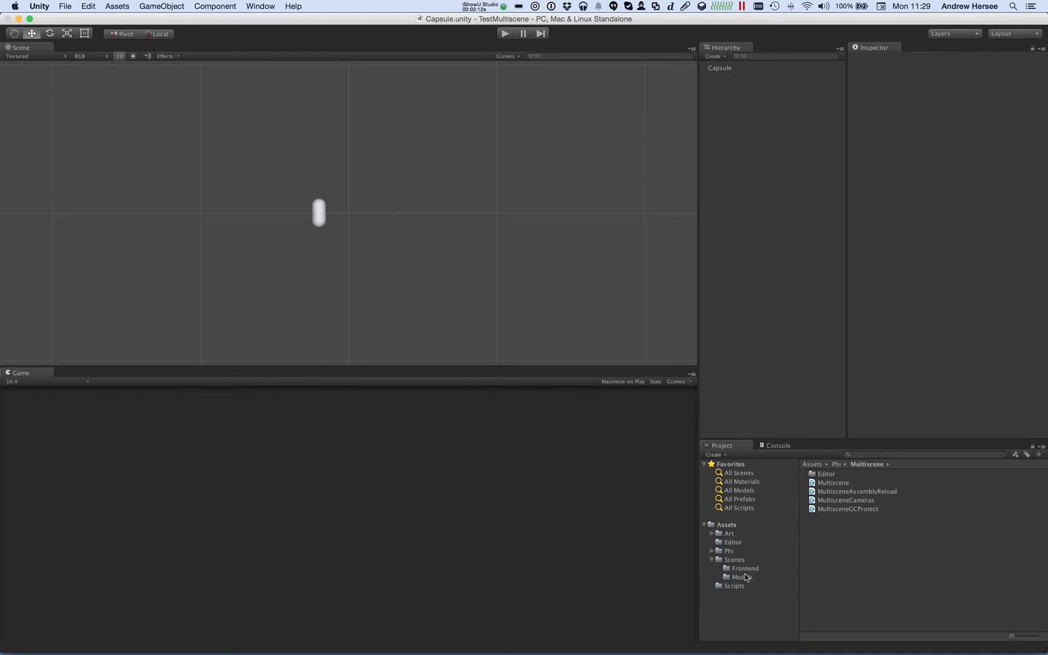
Open Cube.unity from Assets/Scenes/Models, showing the Cube Camera, Cube and Multiscene Logo.
click(743, 577)
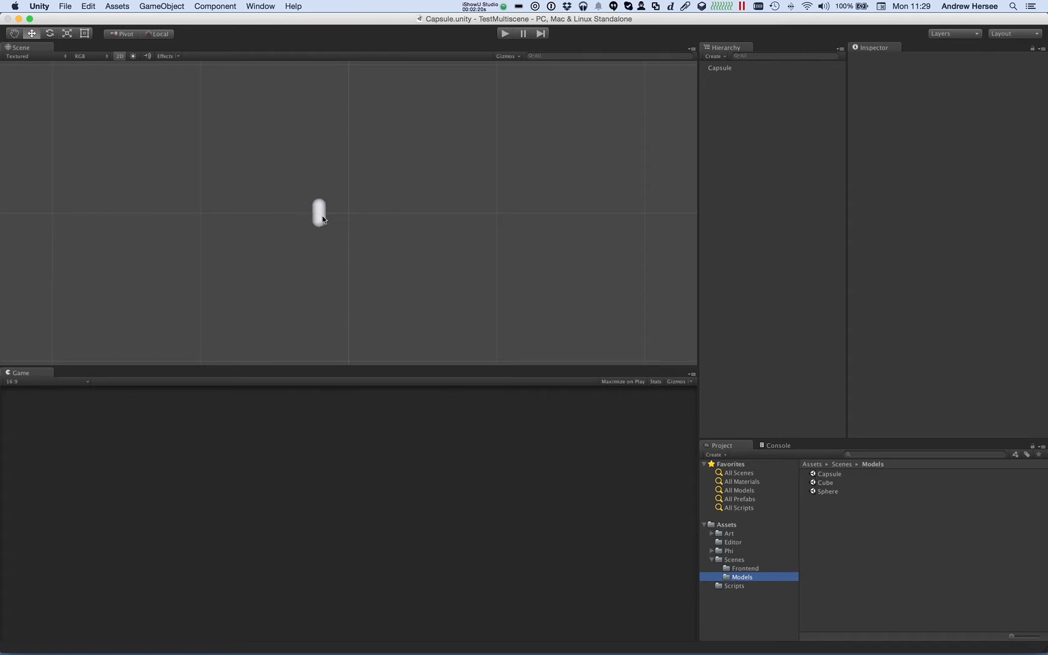
double_click(825, 483)
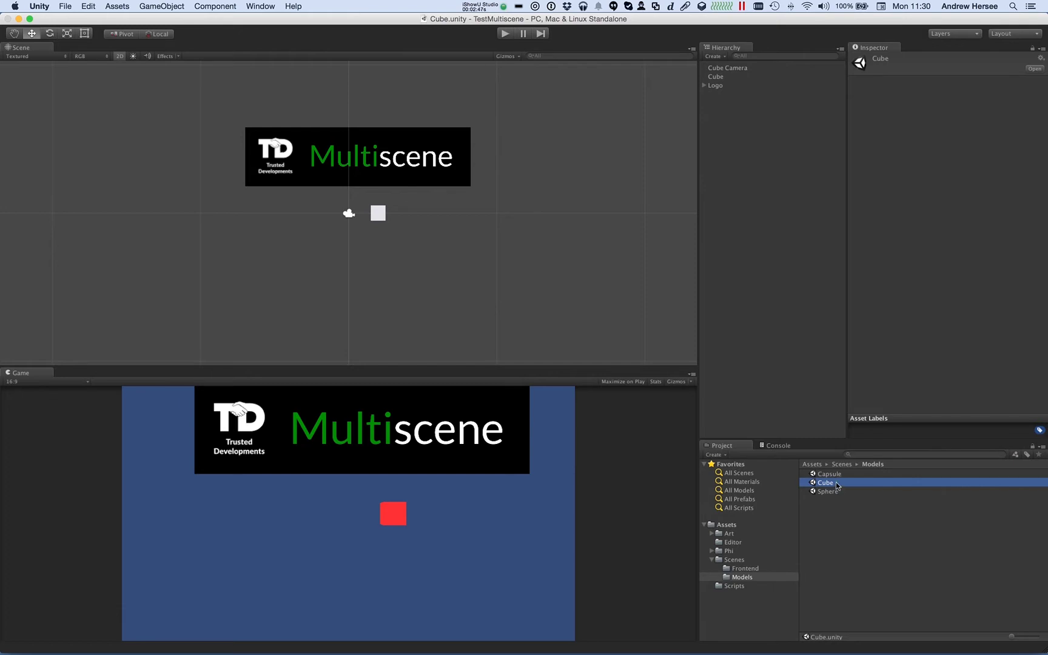
Add the Capsule scene to the Hierarchy, expand it and select its Capsule object.
click(836, 475)
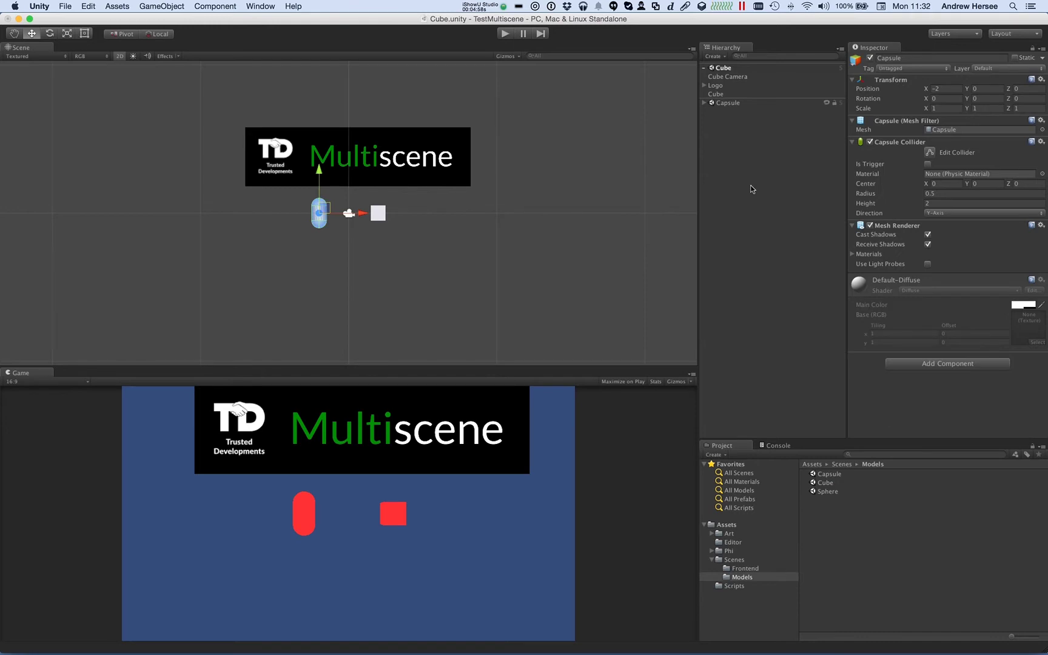
click(733, 103)
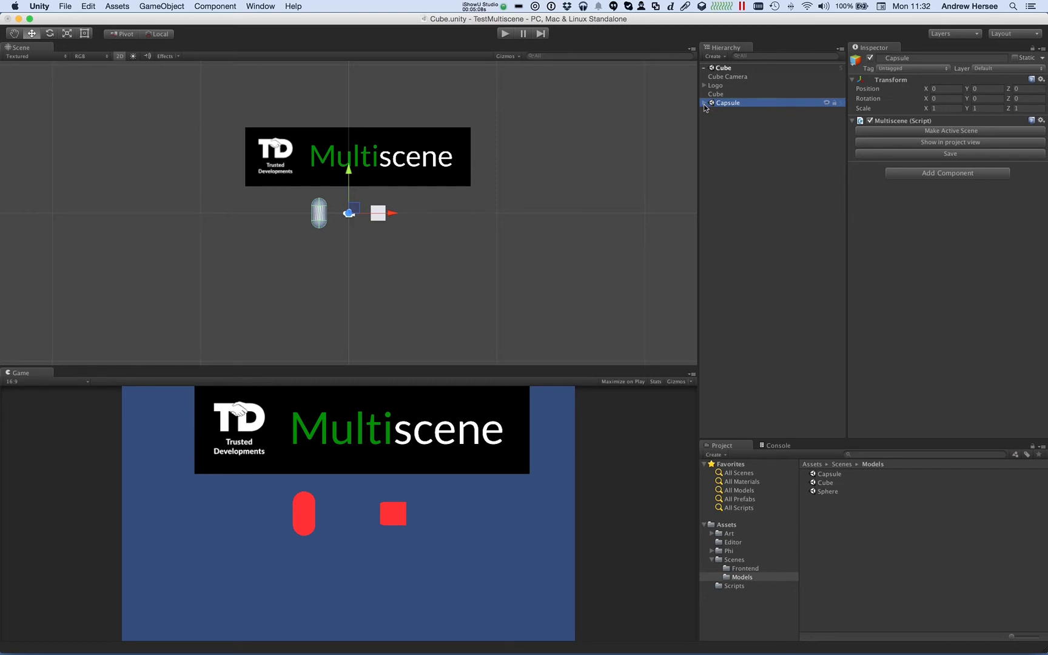
click(703, 103)
click(734, 112)
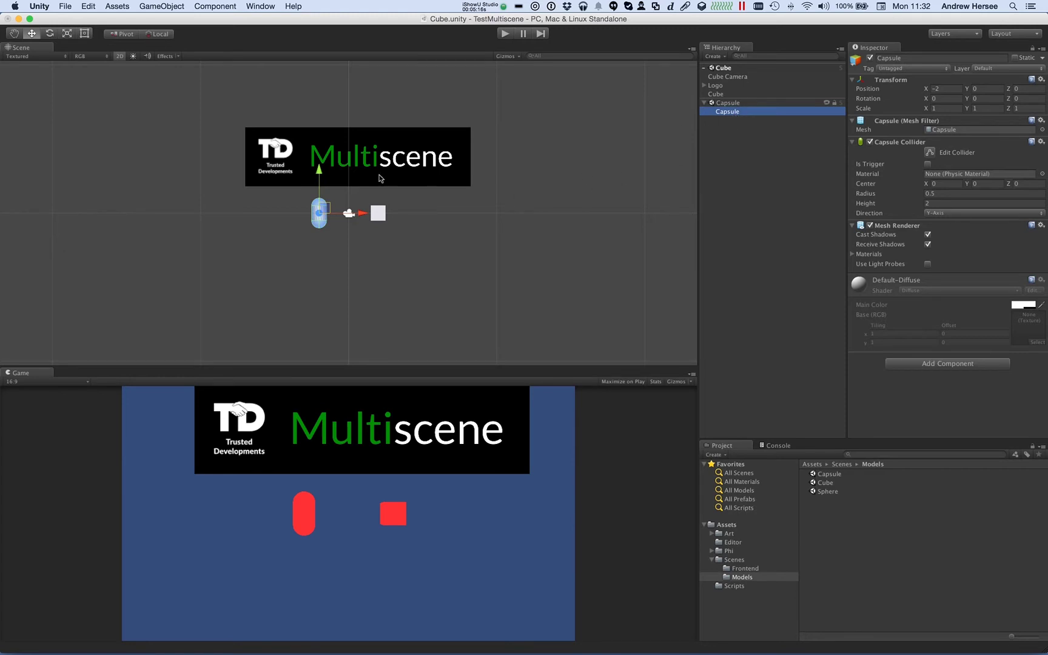
Move the capsule below the cube to X 1.98, Y -1.84 and save the Capsule scene.
drag(332, 216, 406, 236)
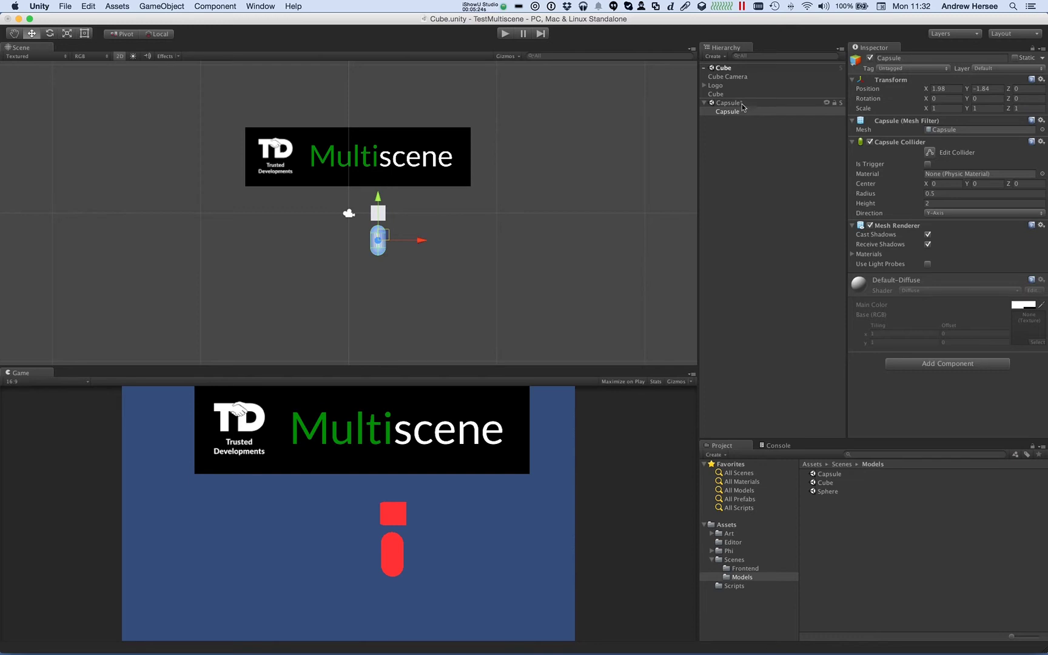
click(842, 108)
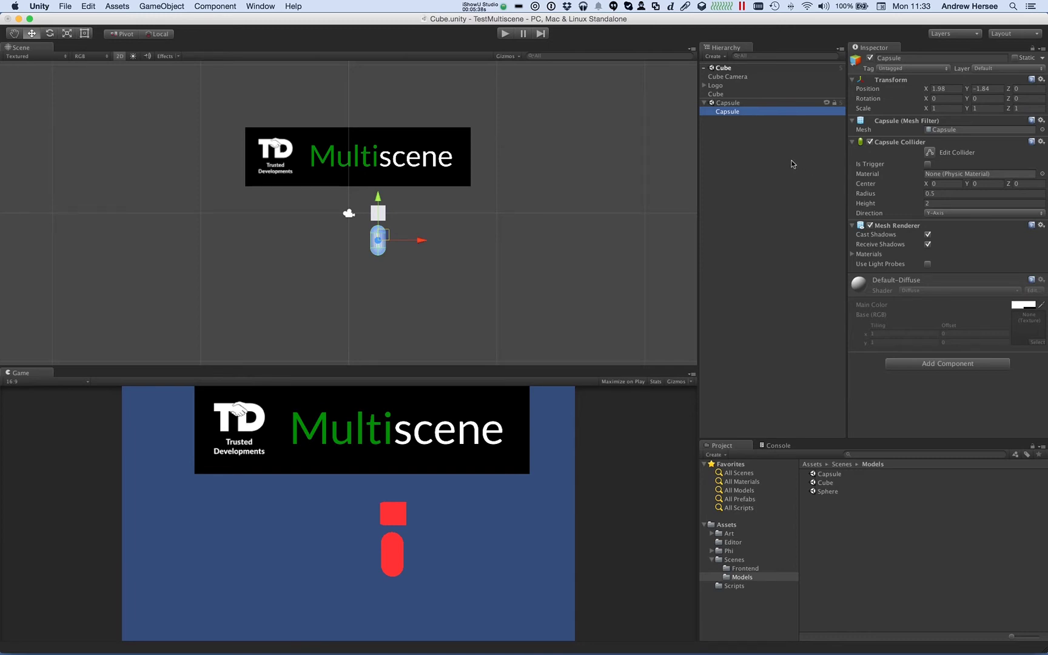
Move the Cube object into the Capsule scene, then undo that move.
click(722, 94)
drag(723, 96, 724, 116)
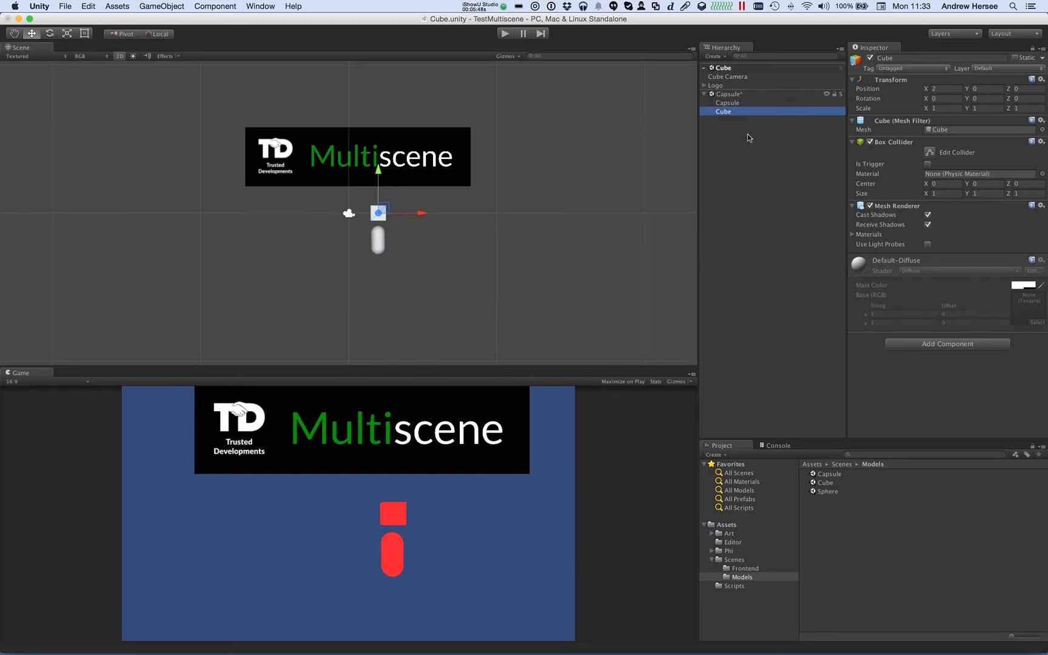
key(super+z)
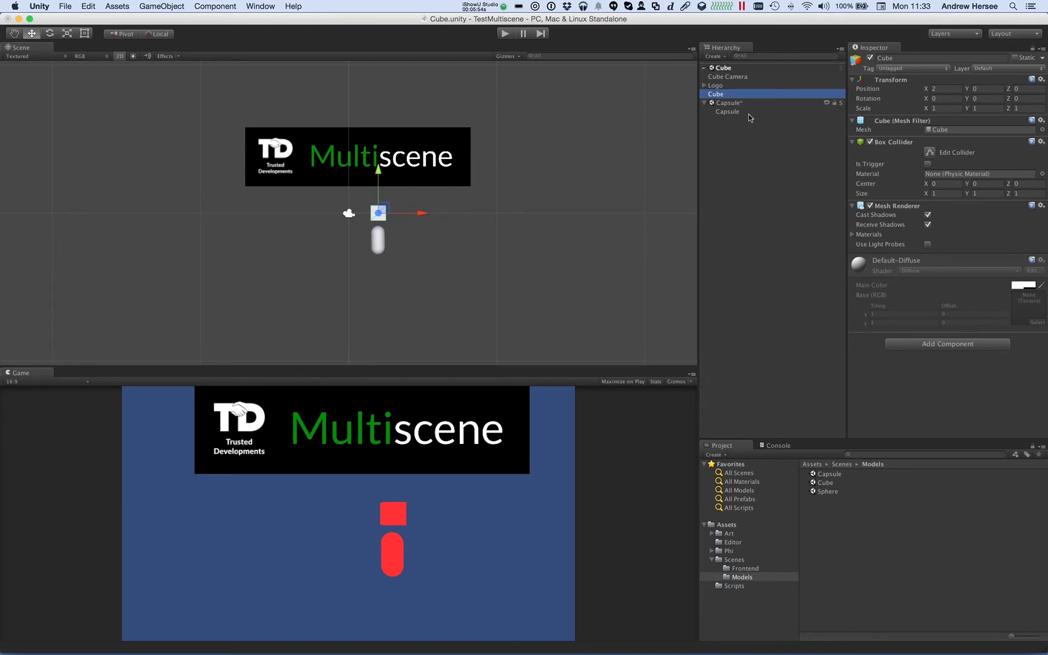
Copy the Capsule object and paste it directly into the Cube scene.
click(749, 114)
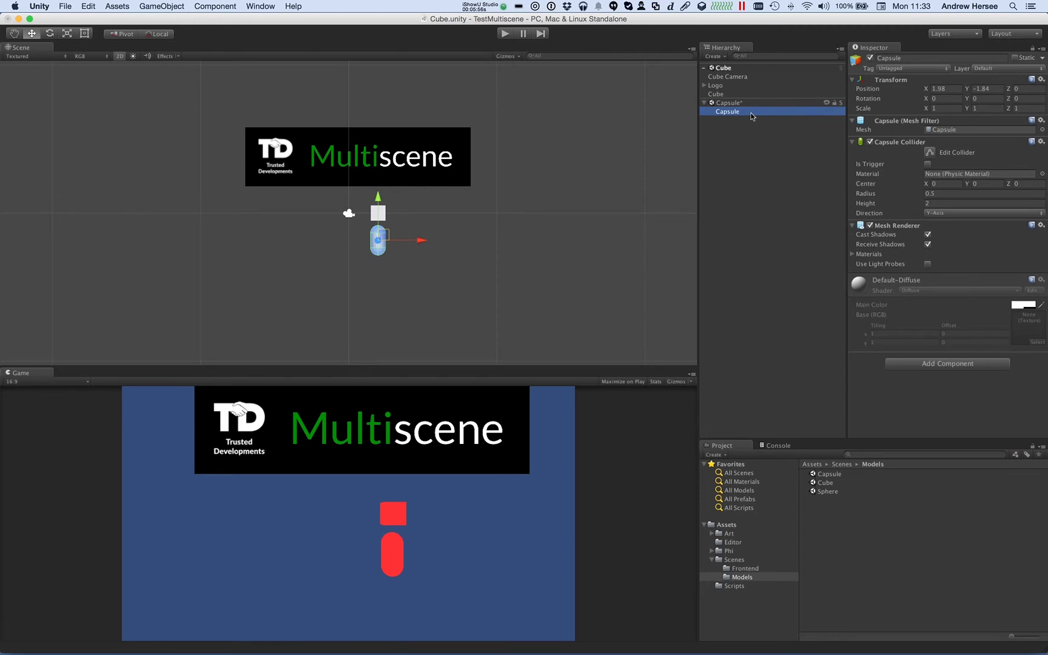
key(super+c)
click(746, 70)
right_click(748, 68)
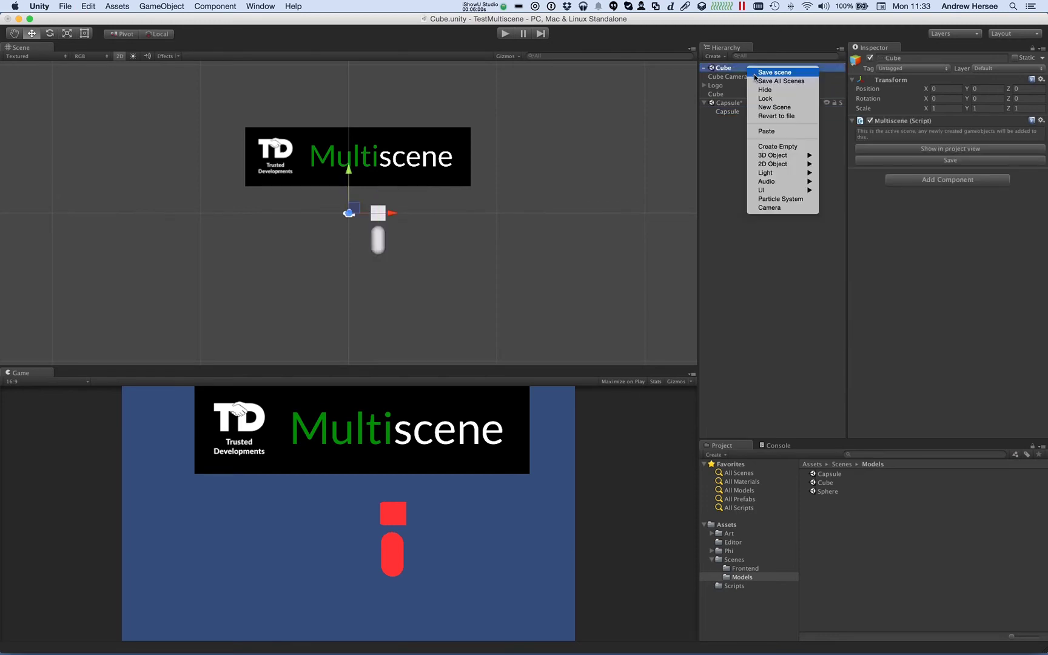
click(773, 131)
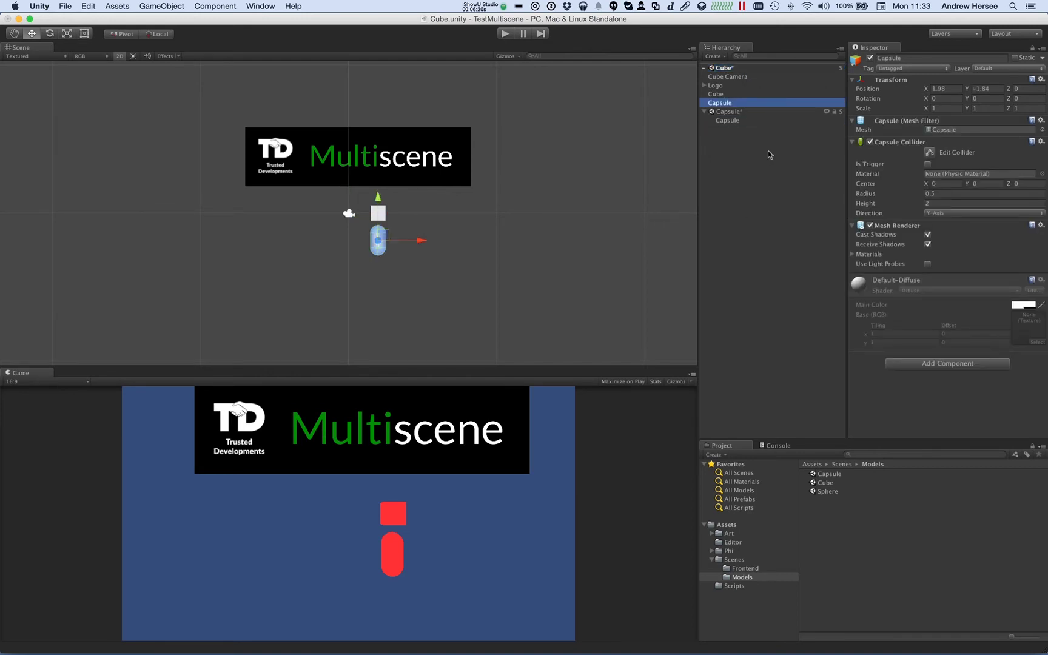
Undo the capsule paste, create a new Untitled scene, and move the Logo object into it.
key(super+z)
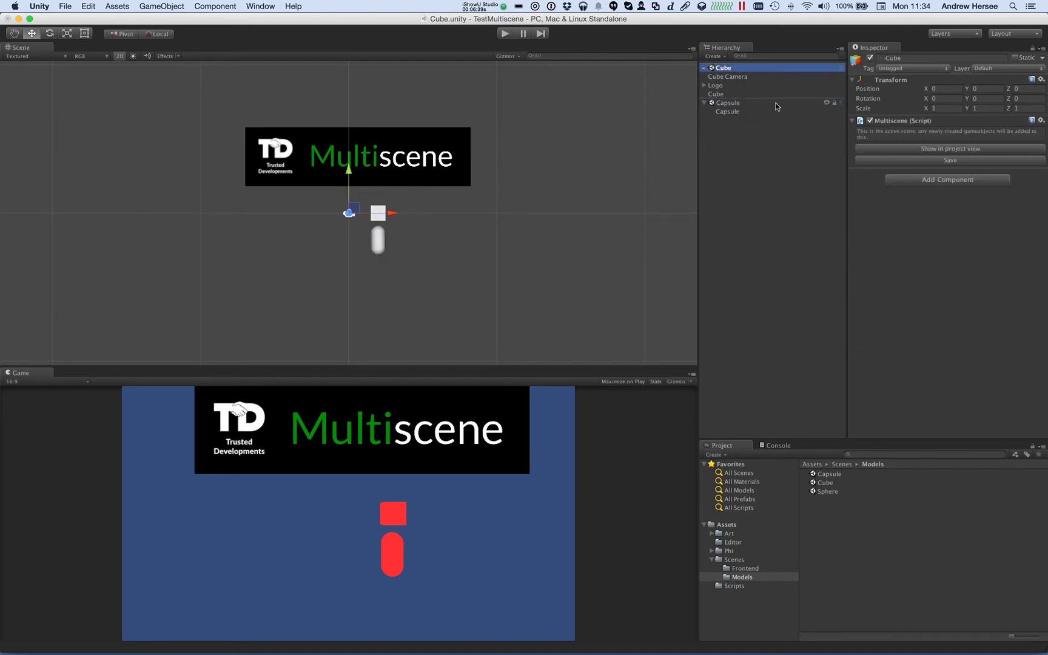
click(726, 103)
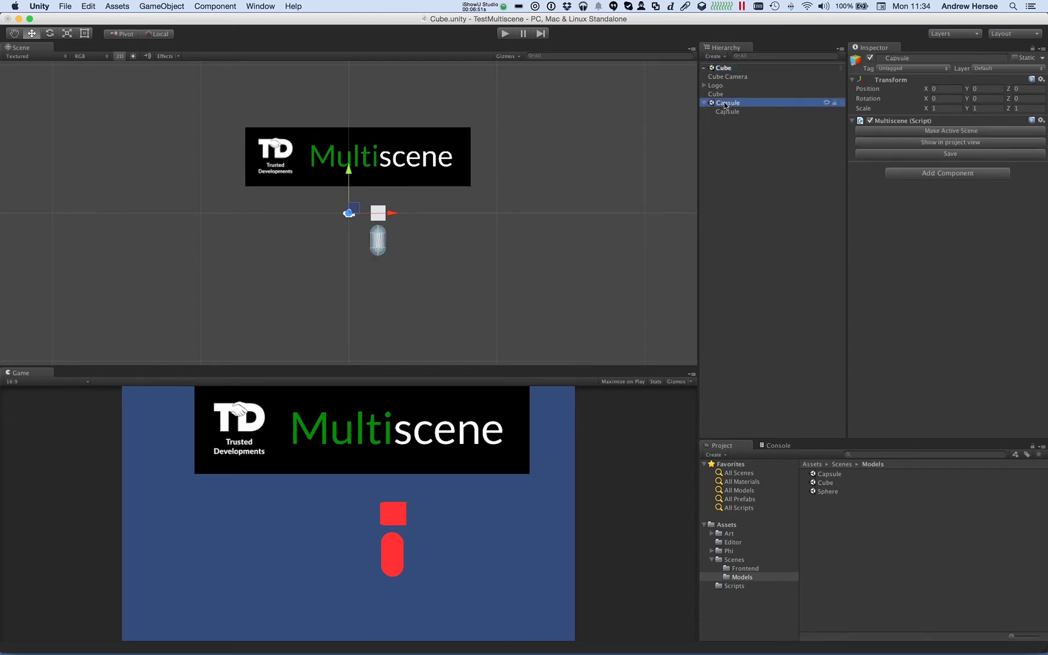
right_click(725, 106)
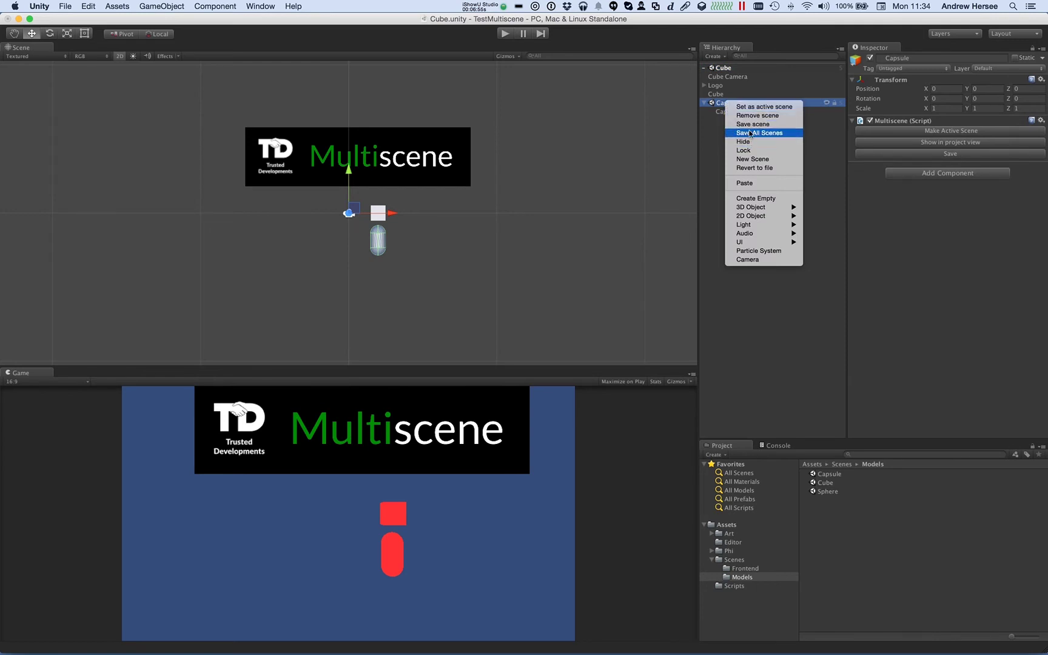
click(753, 159)
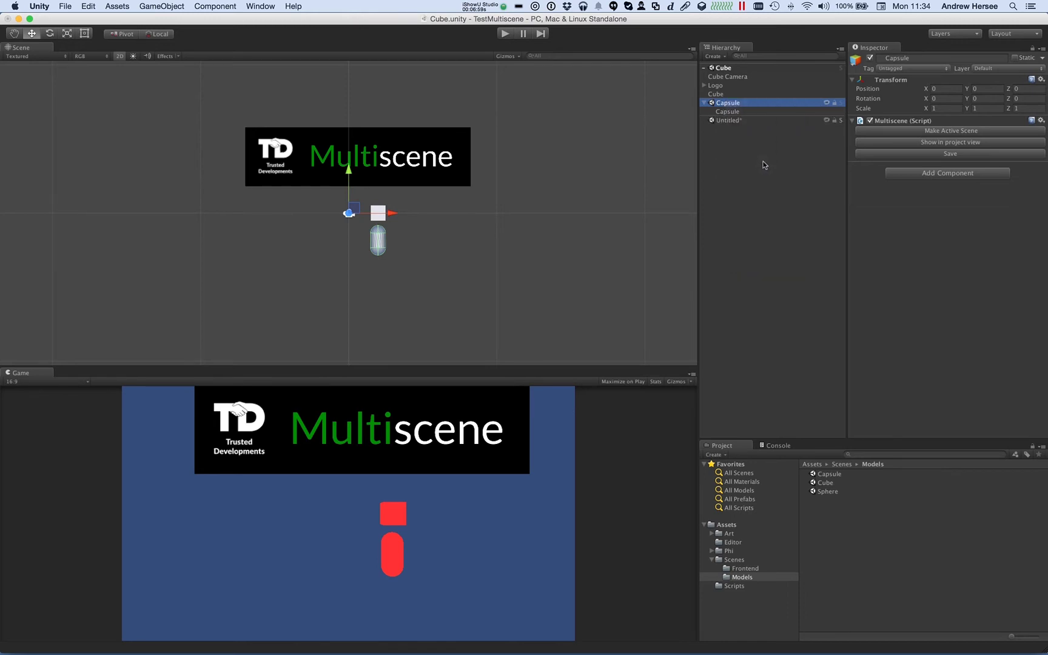
click(723, 88)
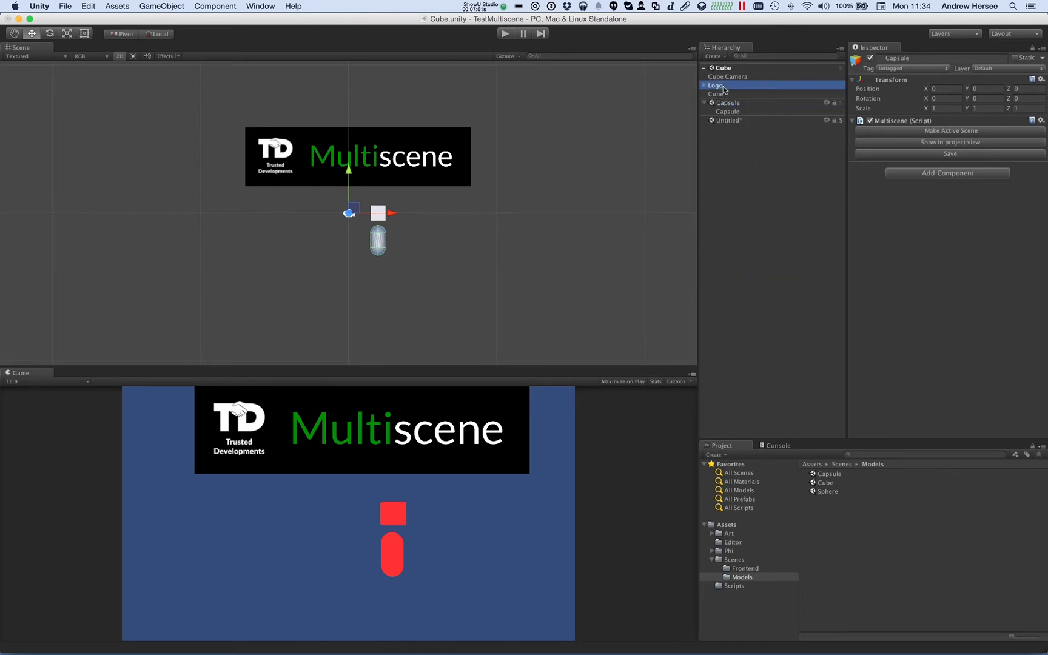
drag(724, 90, 726, 124)
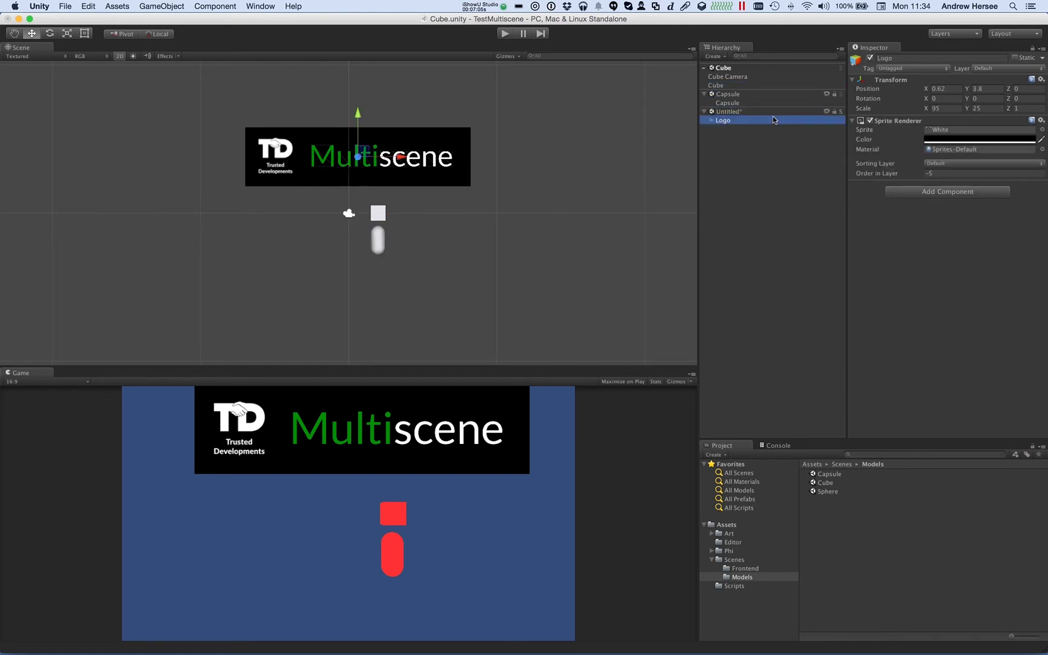
Make the Untitled scene active and save it as 'Logo' in the Scenes/Models folder.
click(841, 115)
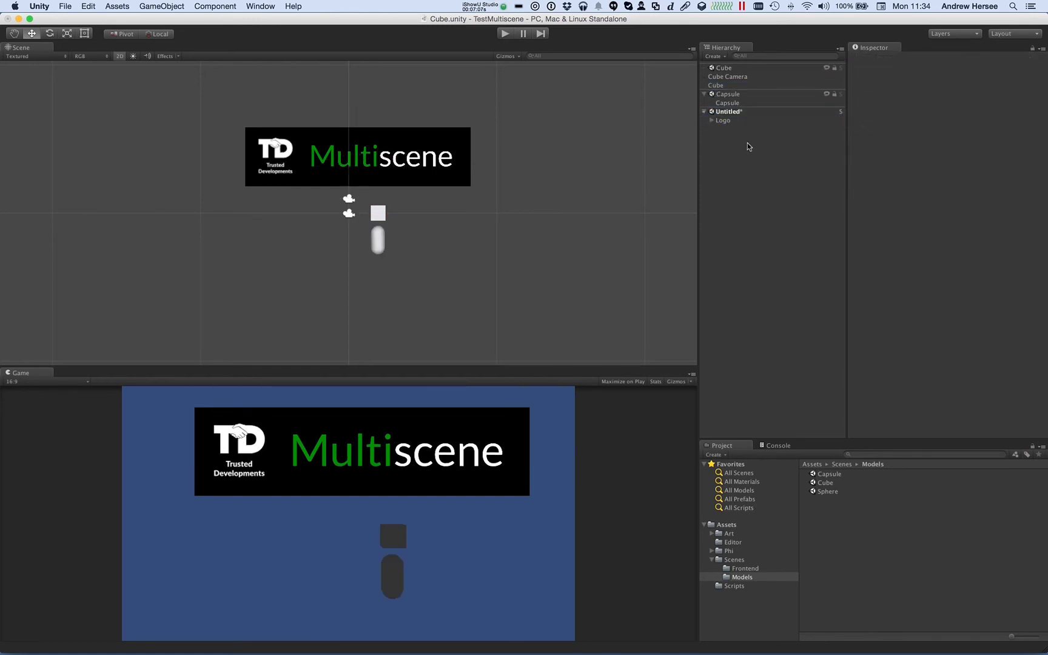
key(super+s)
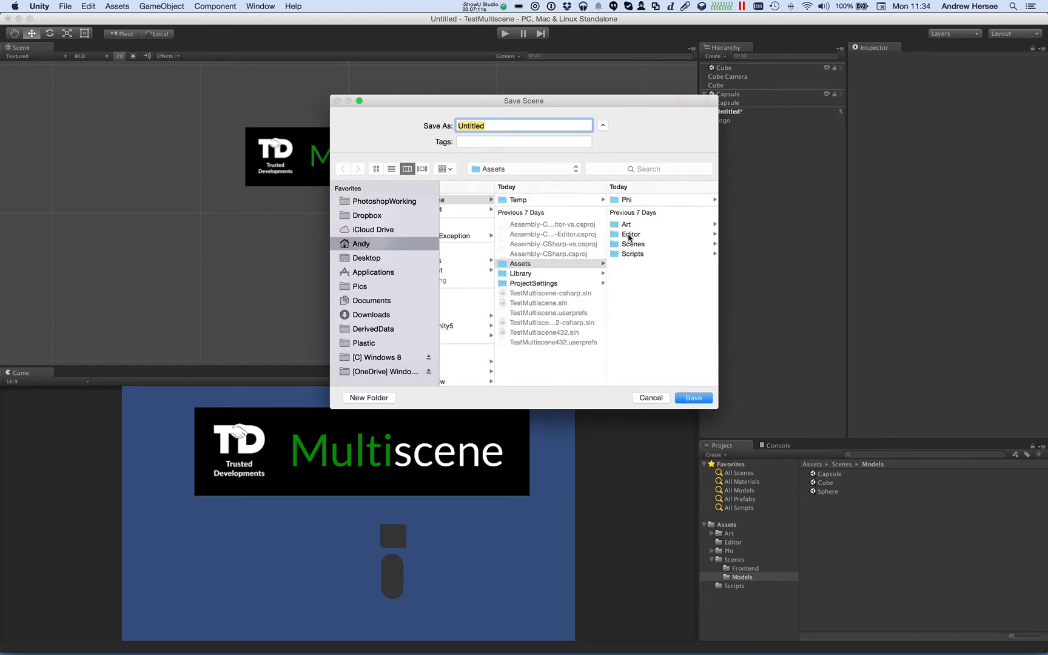
click(642, 246)
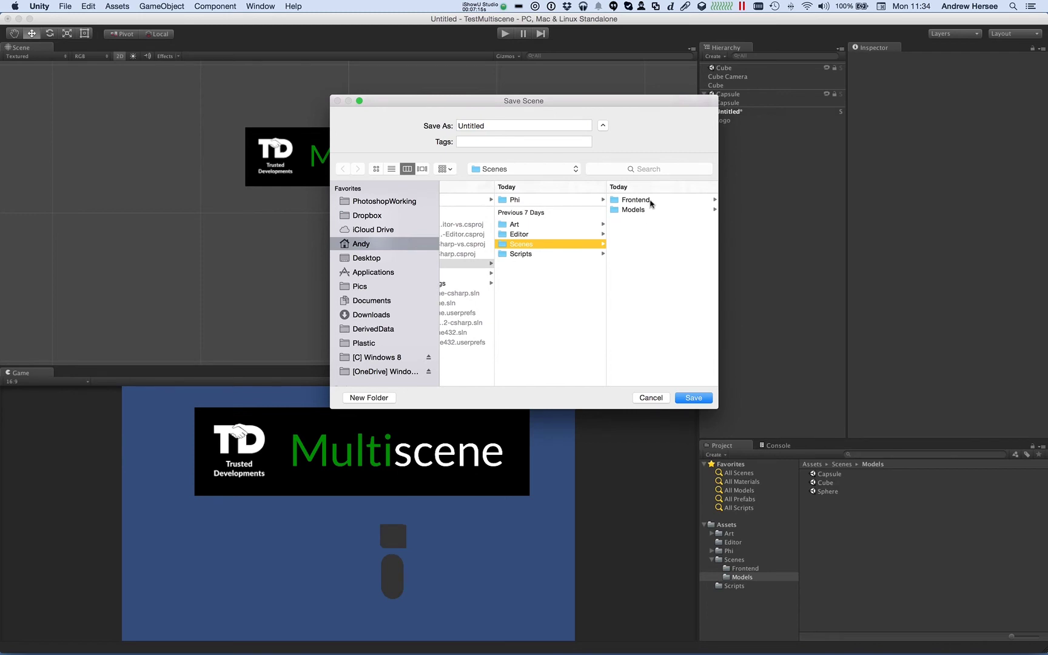
click(650, 211)
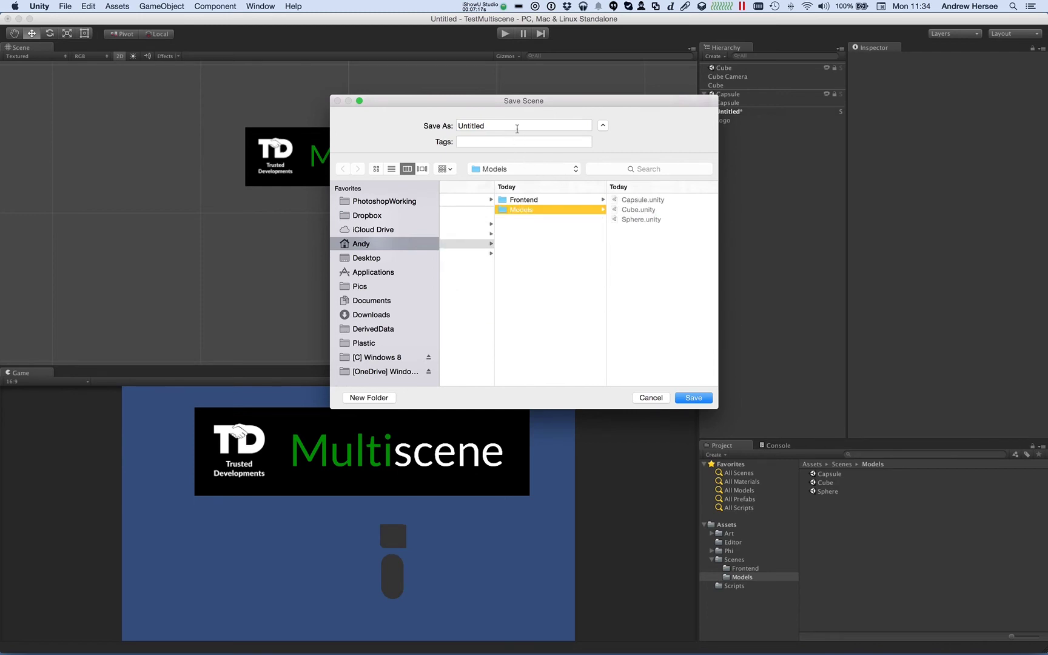
click(517, 125)
double_click(517, 126)
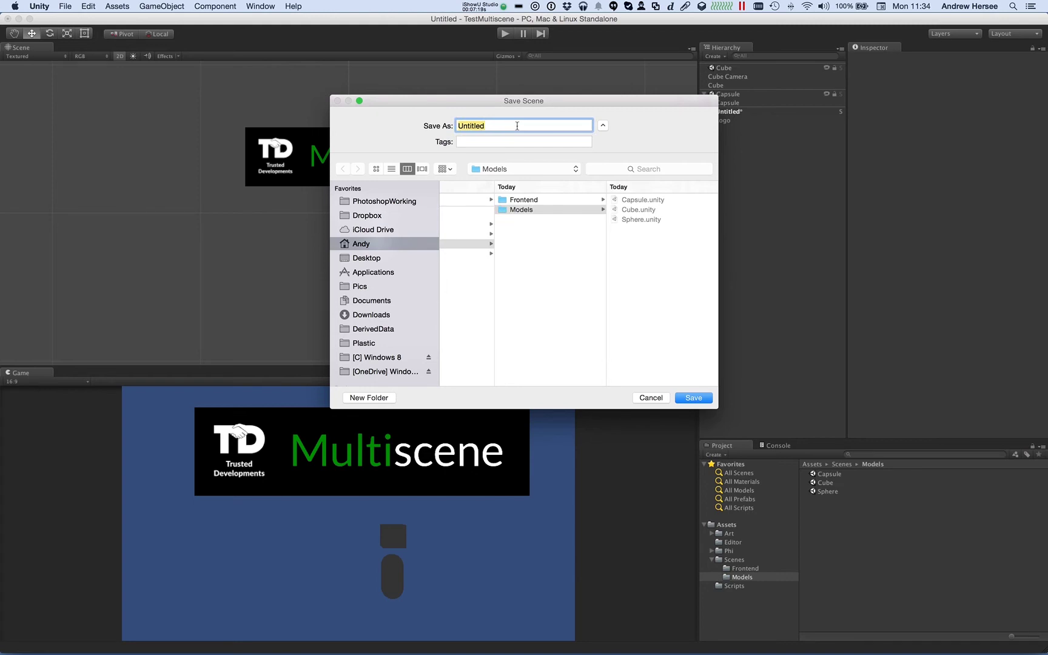
text(Logo)
click(697, 398)
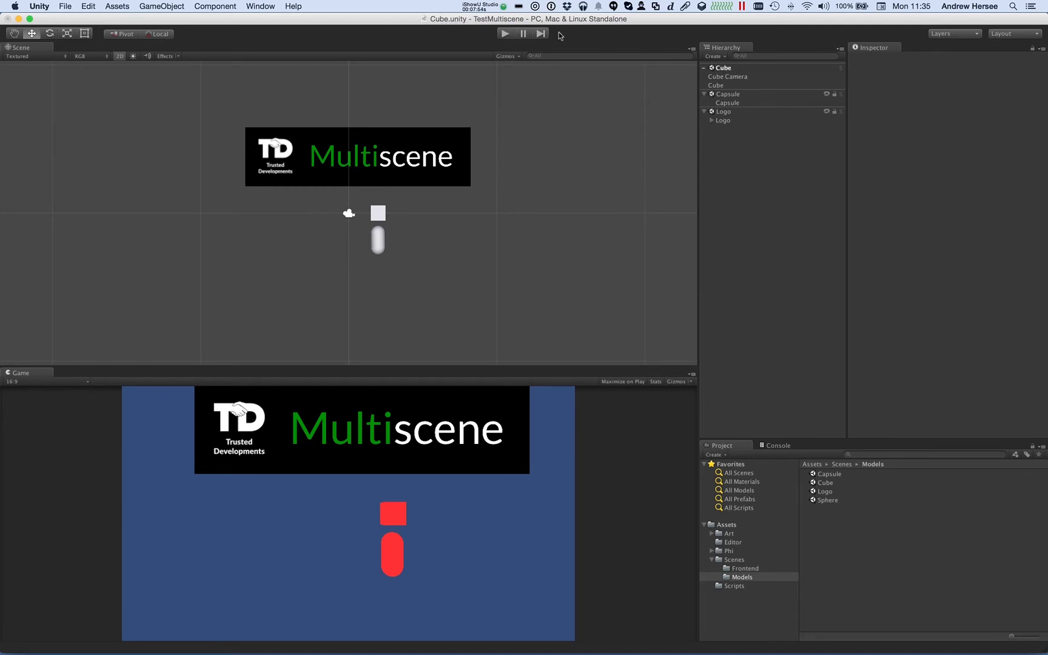
Make the Cube scene active and check Edit > Render Settings, with the objects lit red.
click(735, 113)
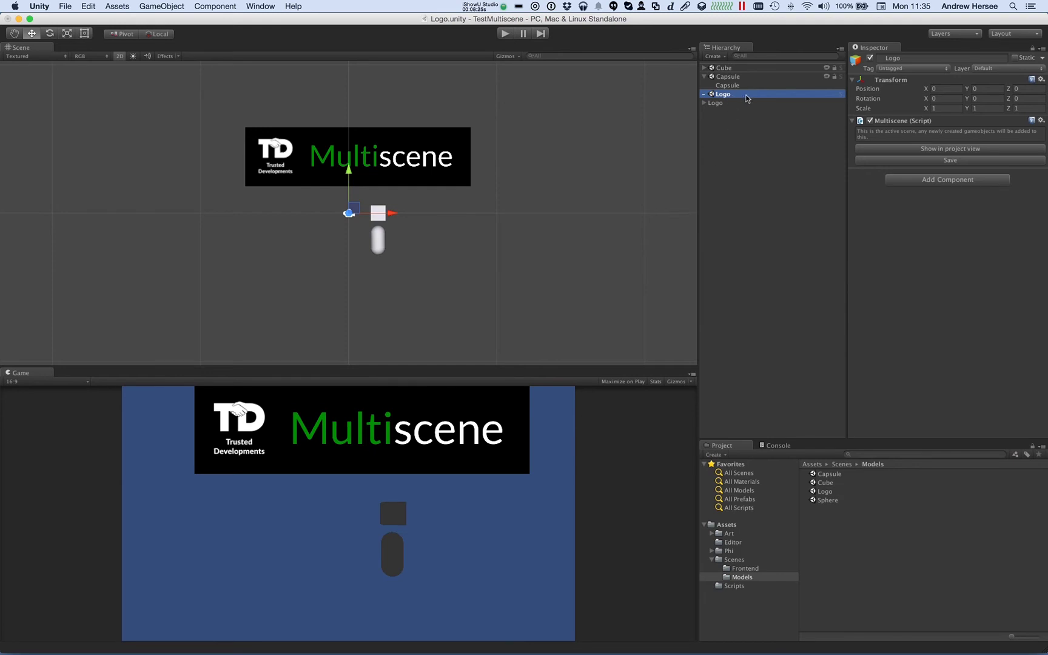
click(736, 69)
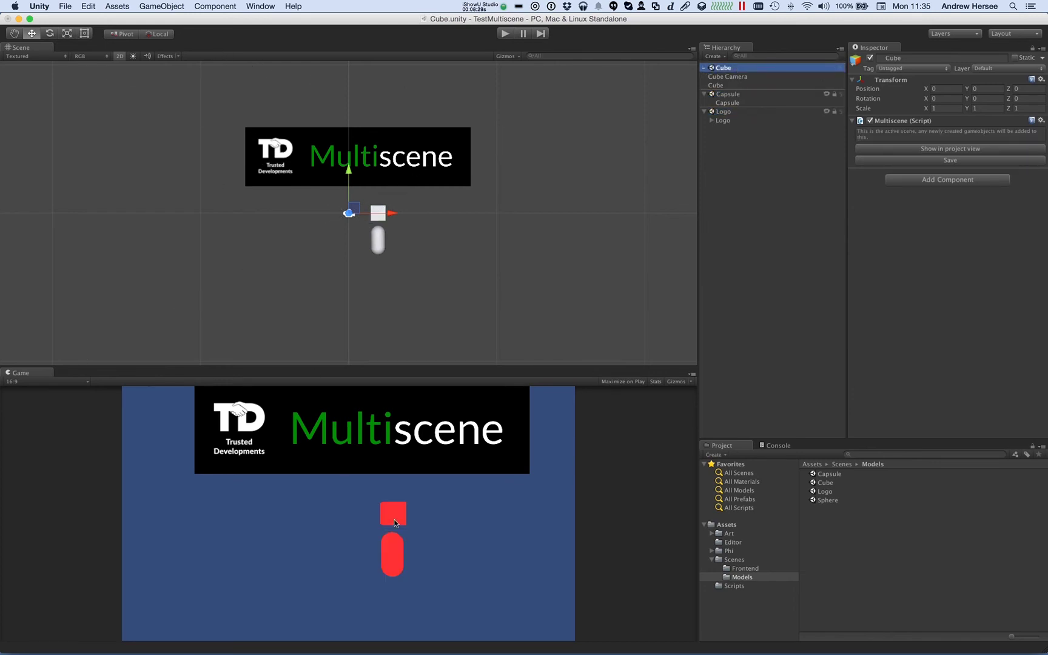
click(86, 8)
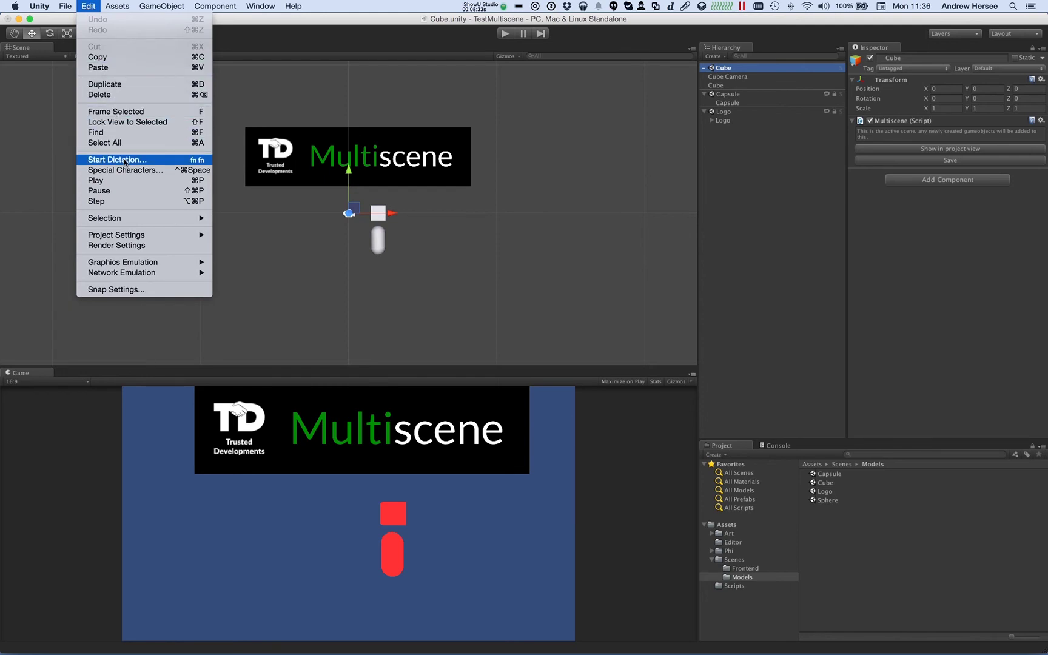
click(144, 246)
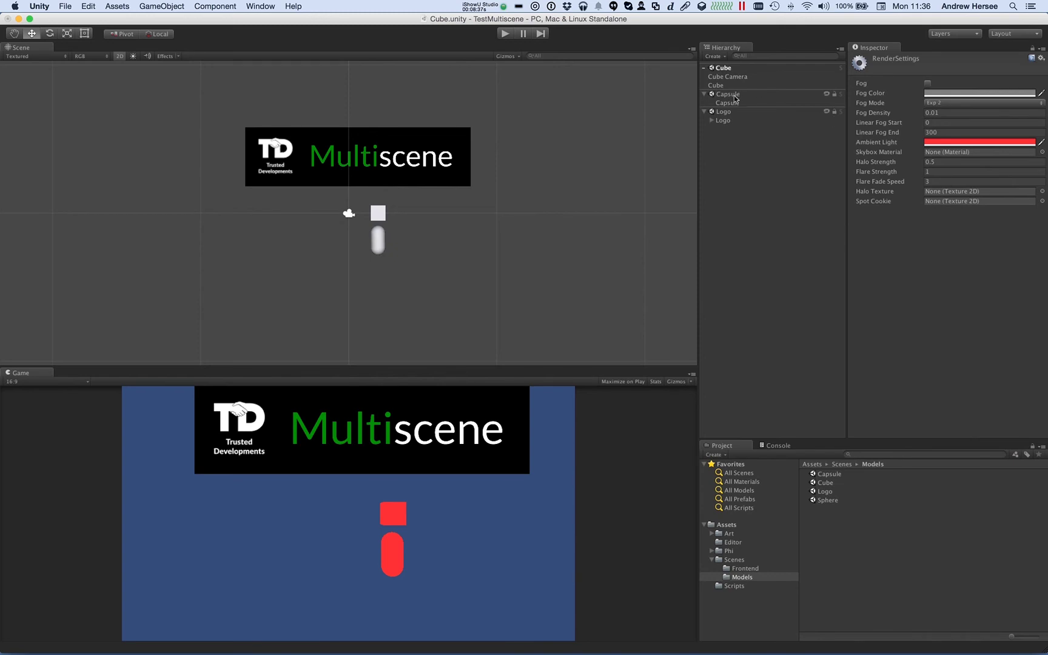
Make Logo the active scene and recheck Render Settings, turning the cube and capsule dark grey.
click(738, 115)
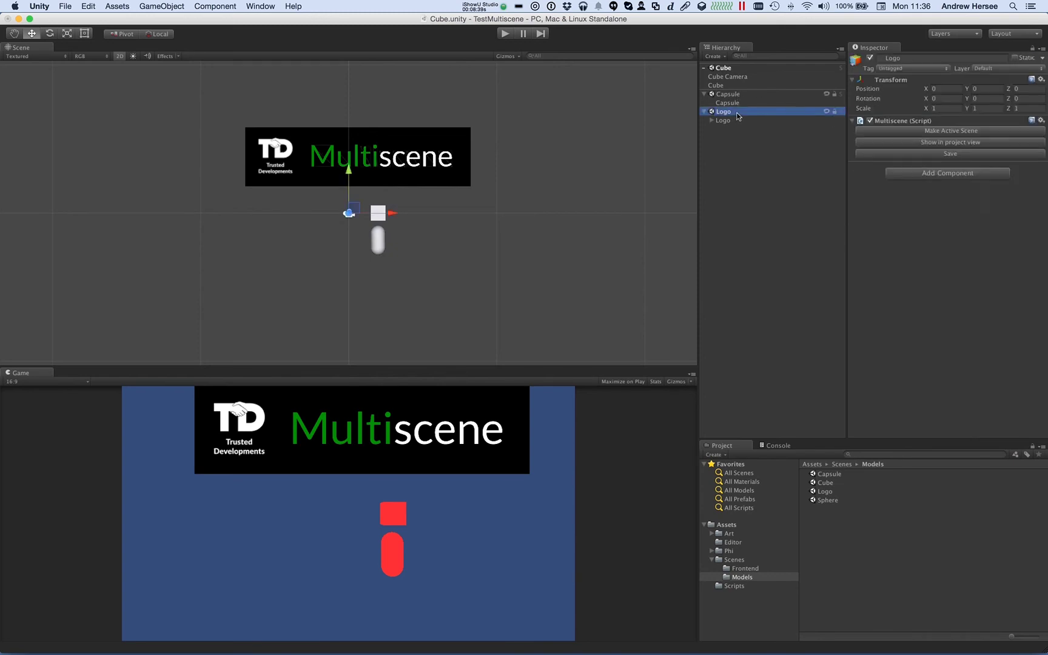
click(737, 112)
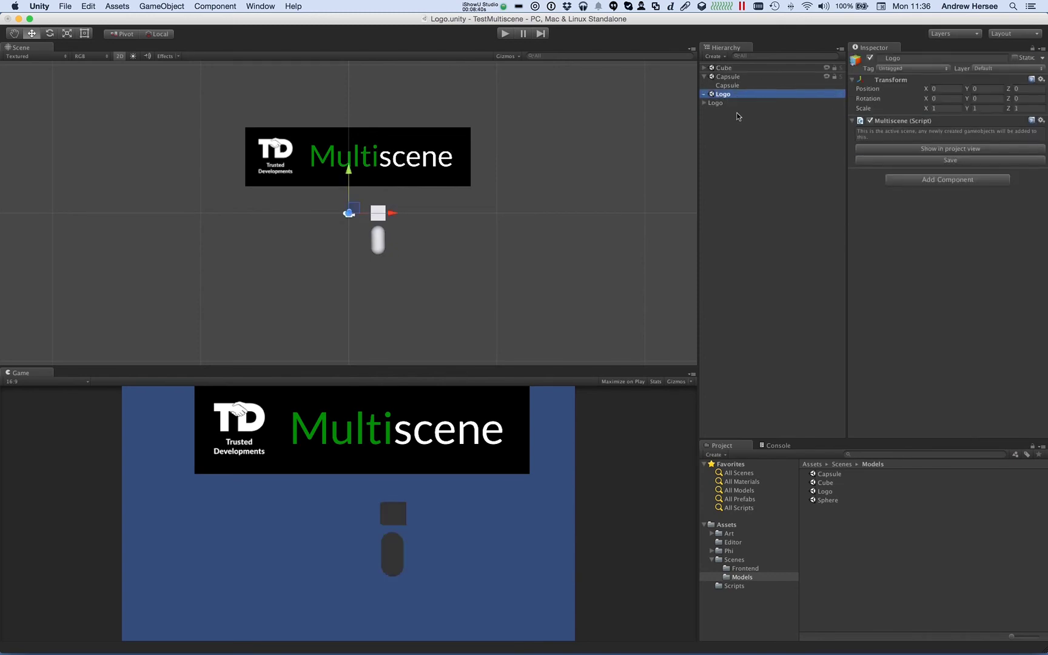
click(86, 9)
click(149, 246)
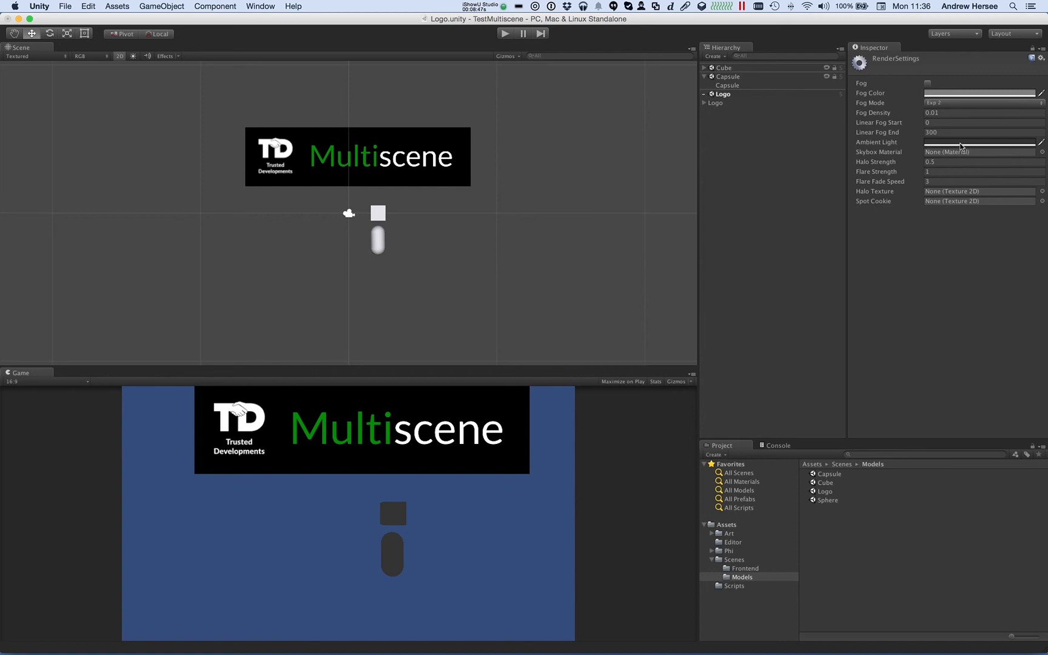
click(764, 95)
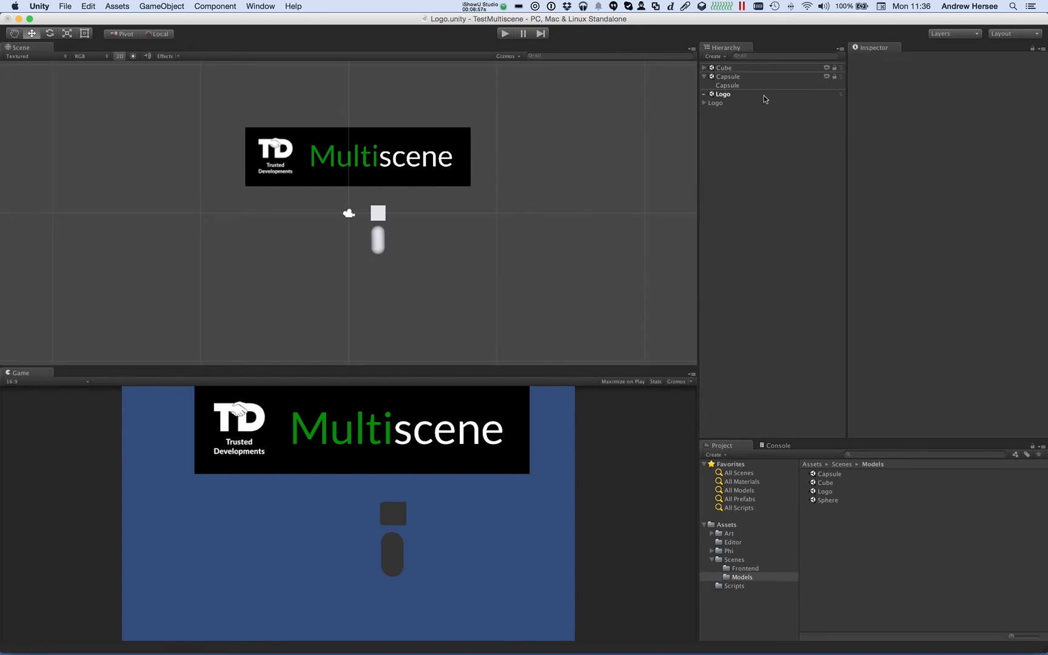
click(147, 7)
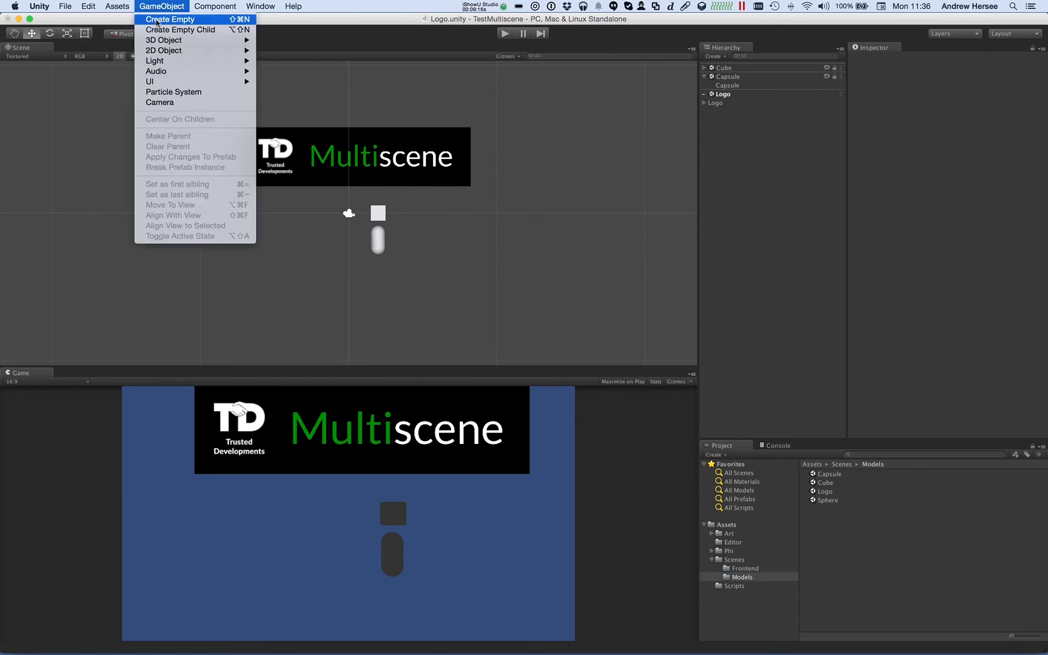
click(156, 21)
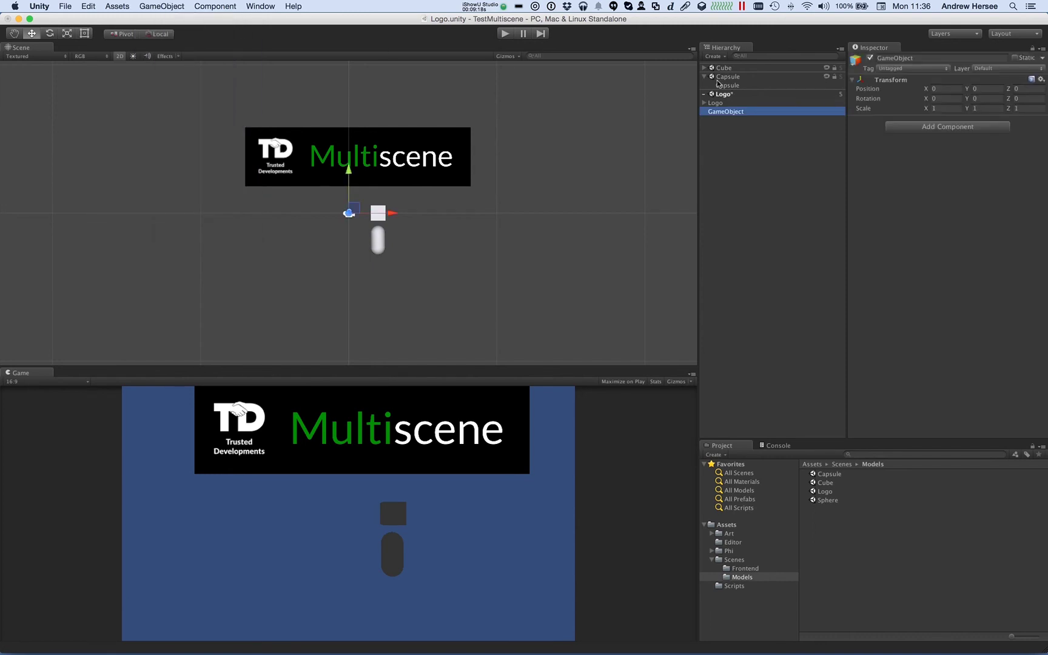
right_click(757, 113)
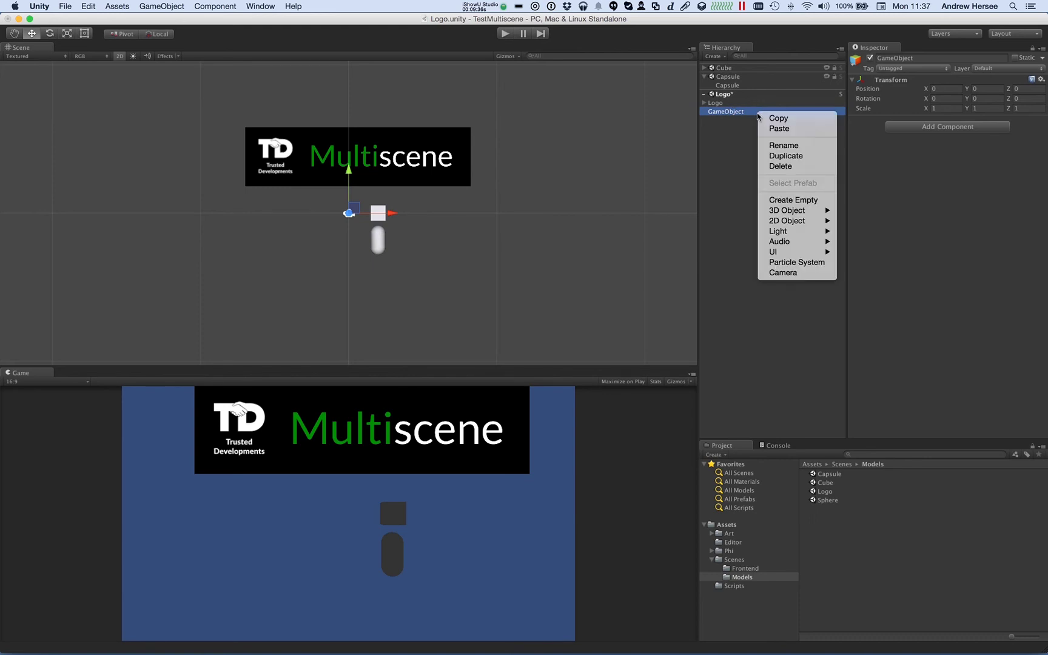
click(783, 165)
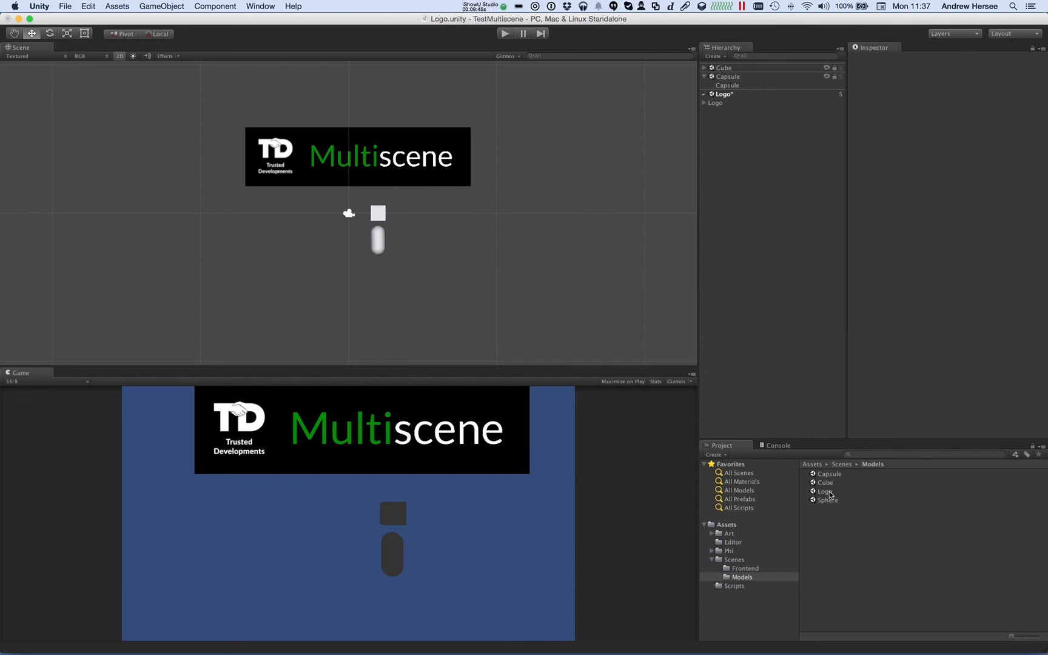
Load the Sphere scene, then move the cameras, cube, sphere and capsule along X and undo.
drag(830, 499, 752, 215)
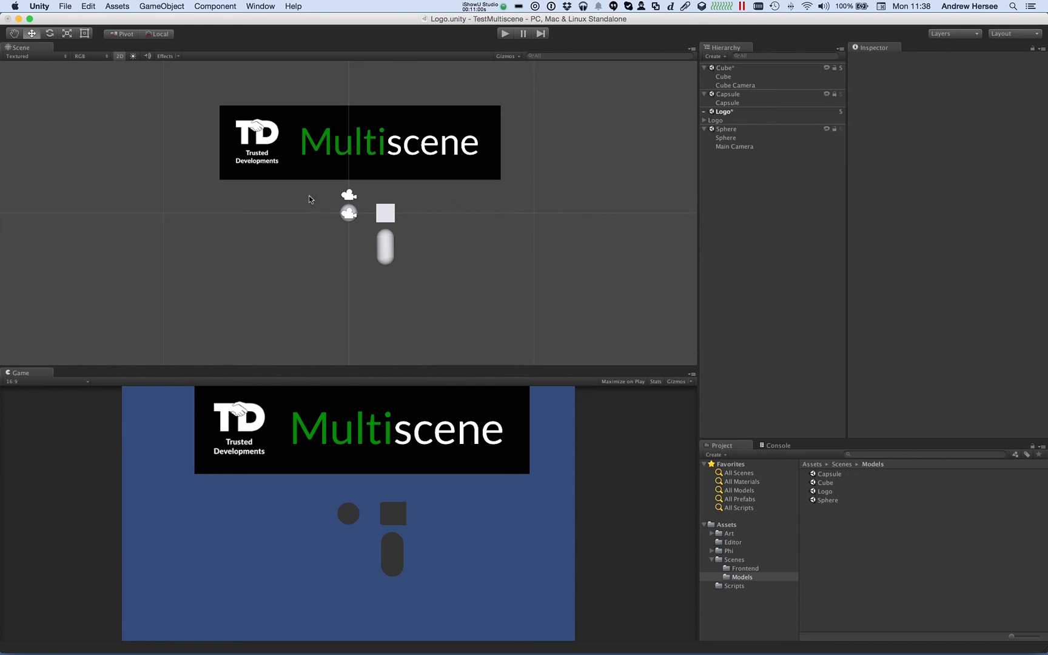
drag(309, 196, 433, 275)
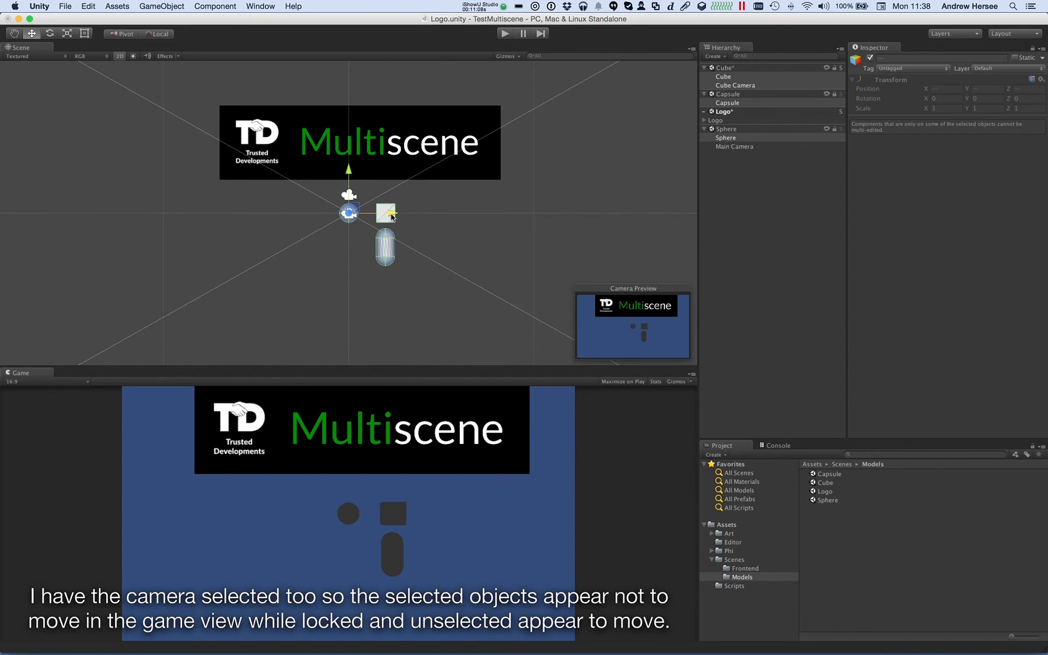
drag(392, 217, 435, 223)
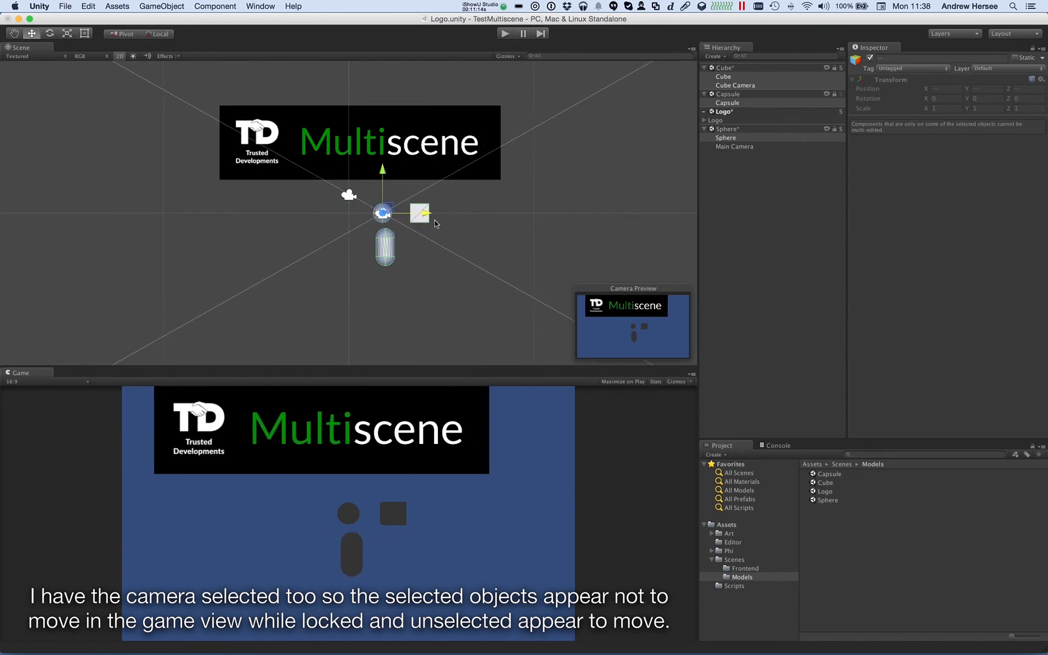
key(super+z)
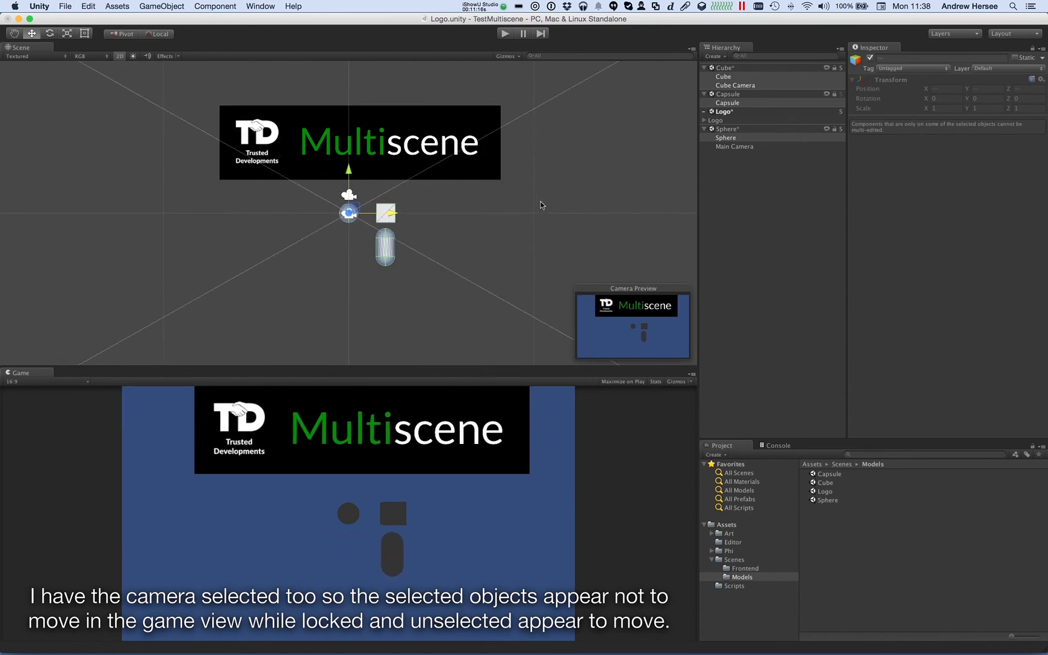
Lock the Capsule scene, retry moving the selection, undo it, and deselect everything.
click(834, 96)
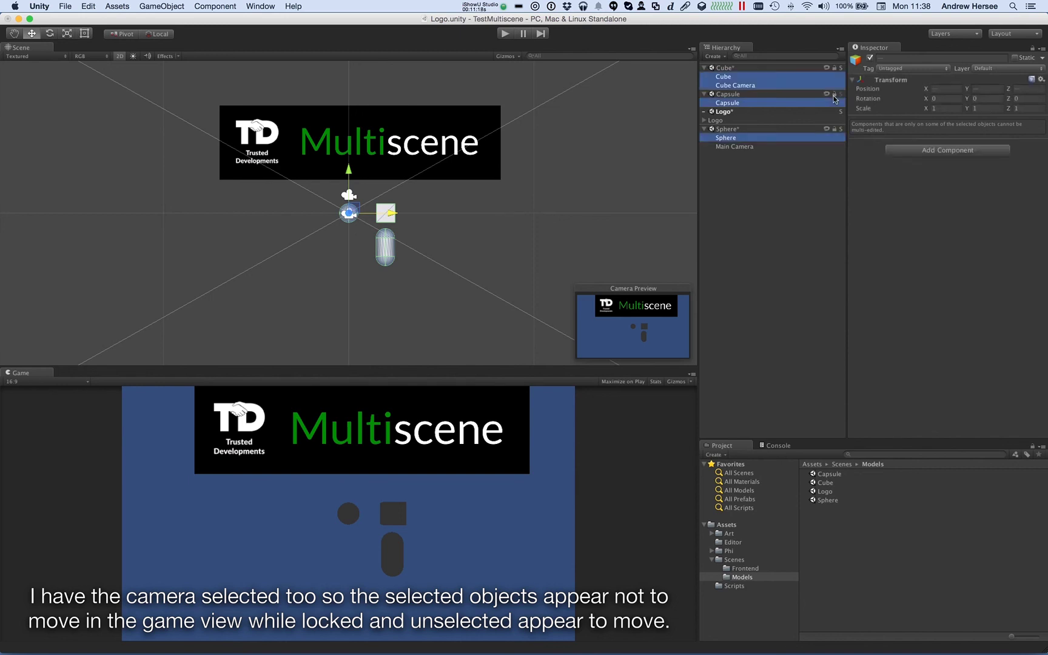
mouse_move(391, 213)
mouse_down()
mouse_move(427, 213)
mouse_move(383, 214)
mouse_up()
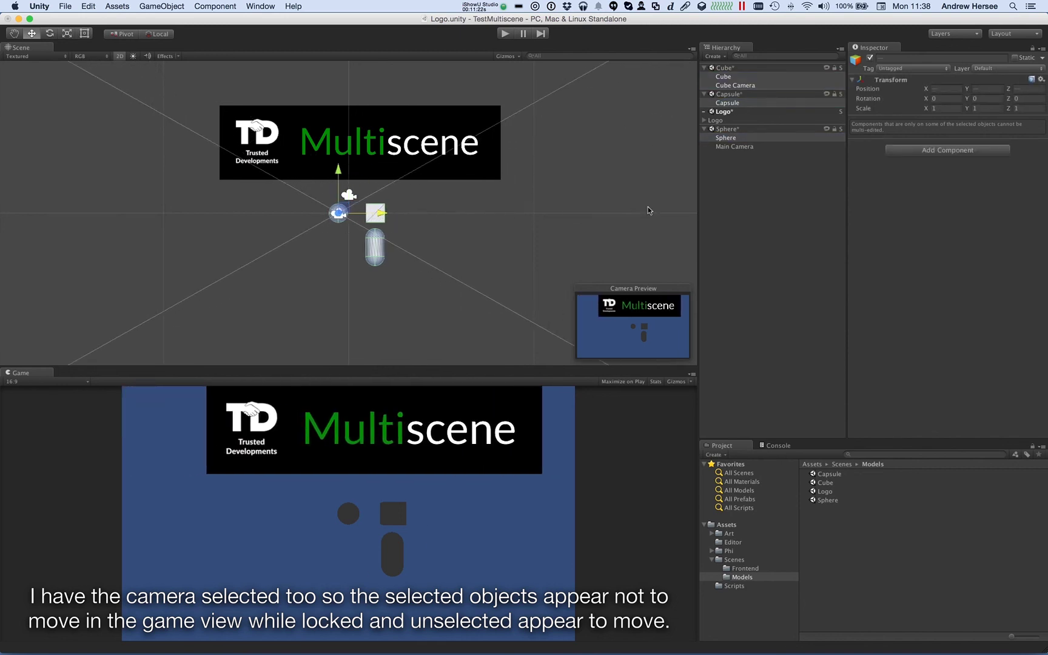
key(super+z)
click(798, 192)
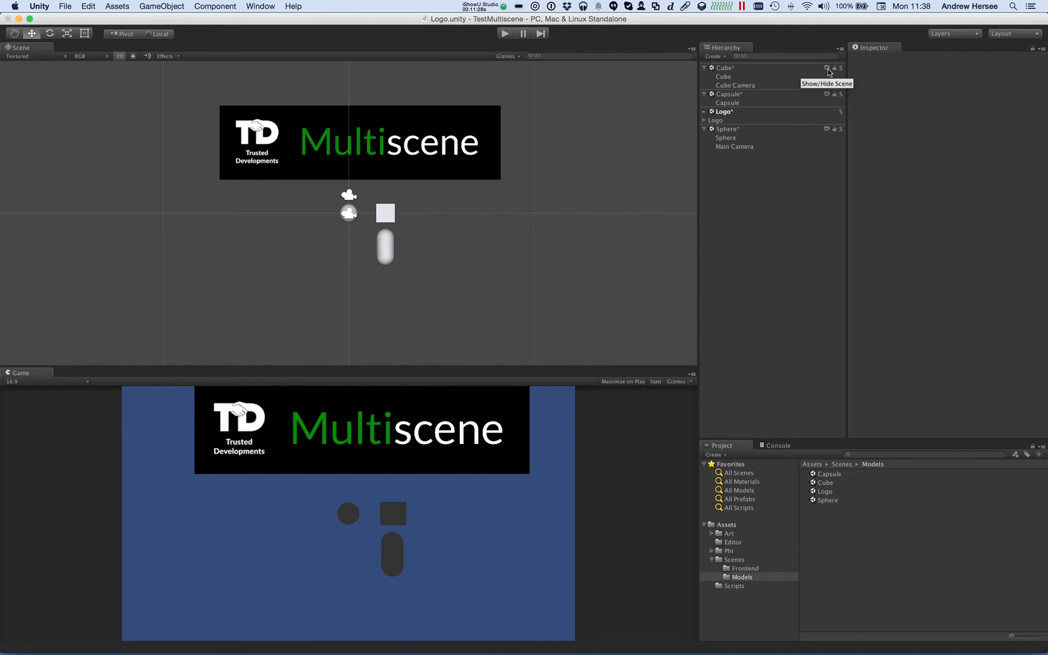
Toggle the Sphere scene's visibility off and back on, then bring up the Capsule scene's context menu.
click(826, 129)
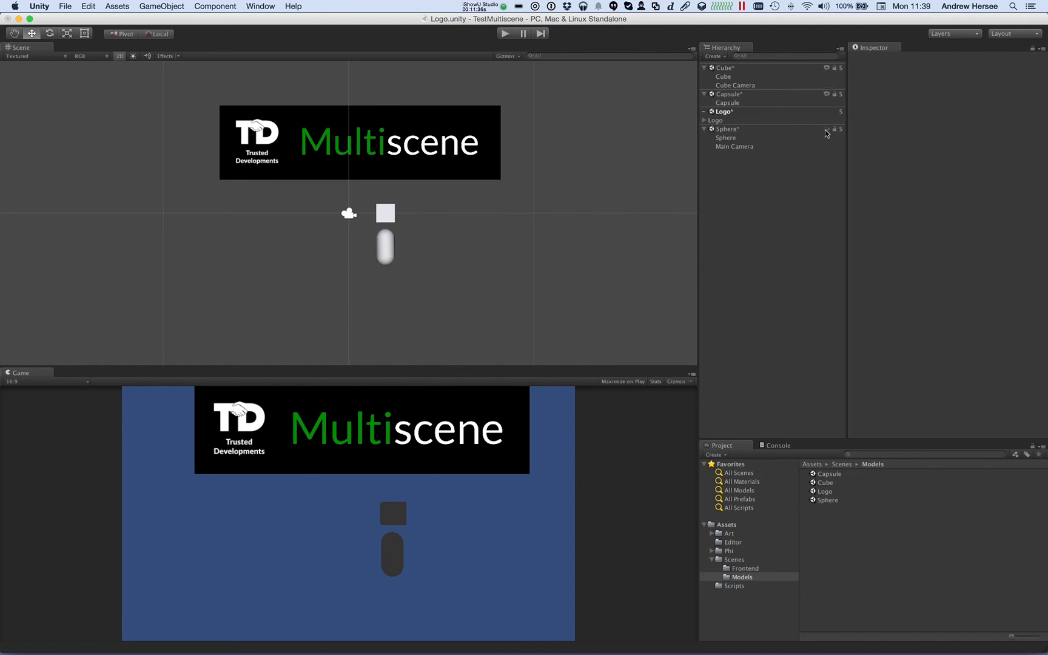
click(826, 130)
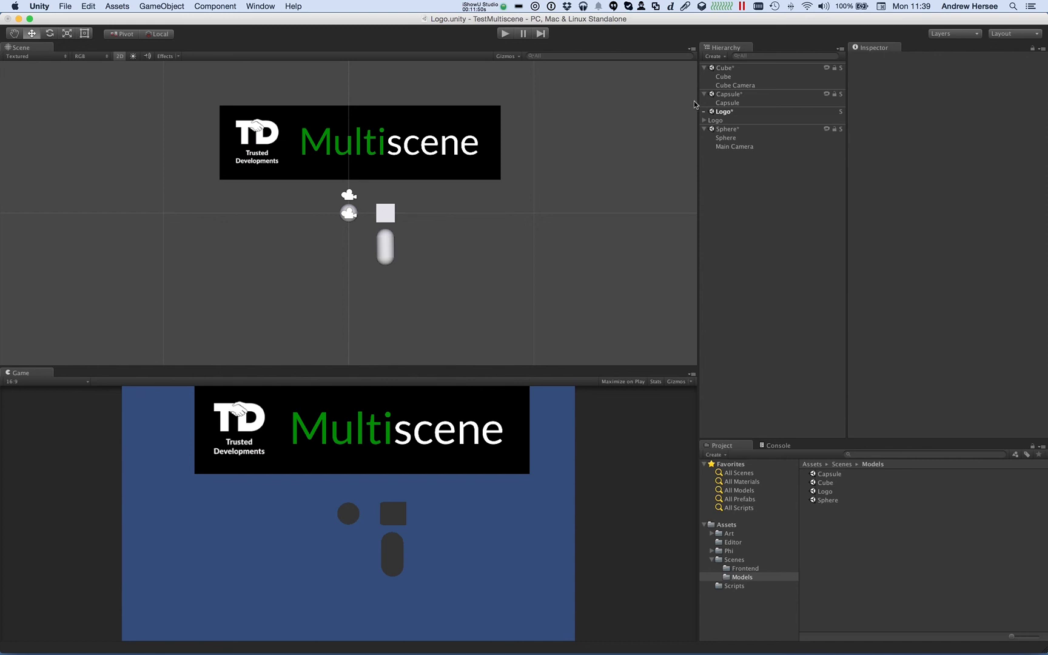
right_click(735, 95)
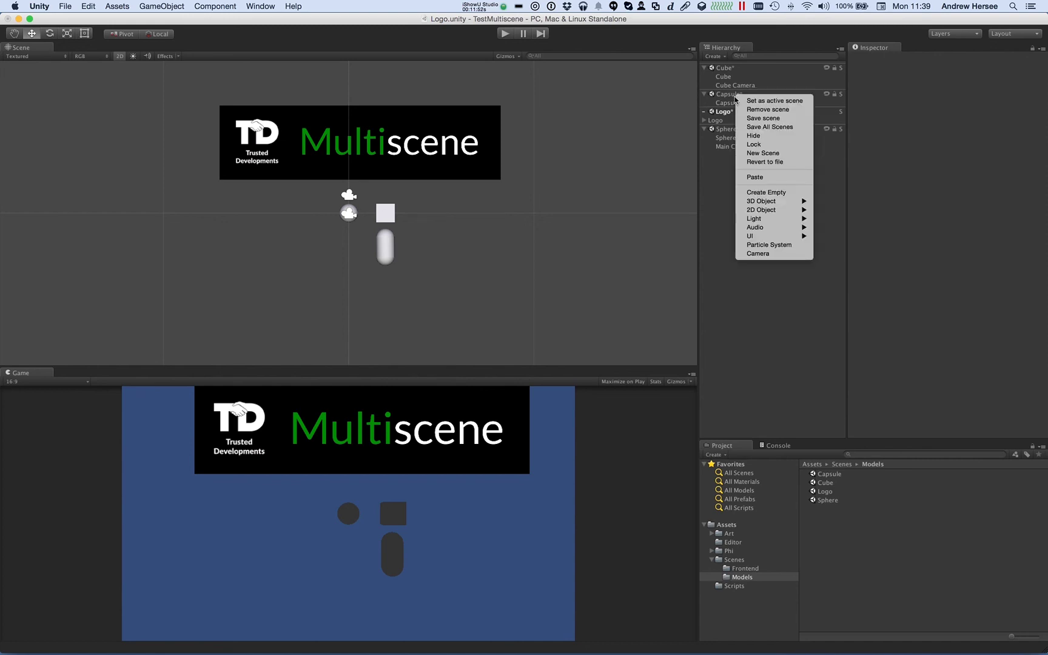